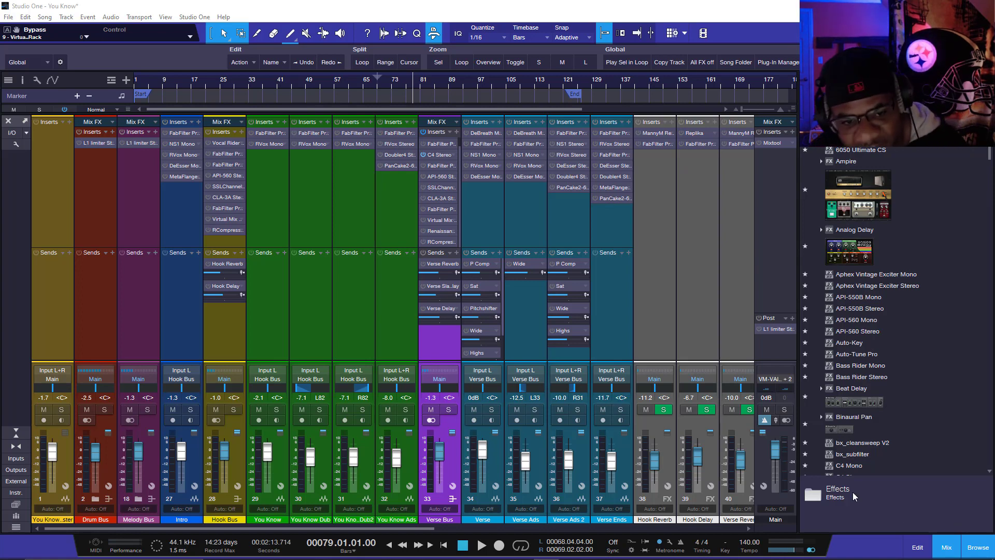
# Step: Move the playhead to bar 37 in the arrangement and bring the mixer back into view
pyautogui.click(948, 548)
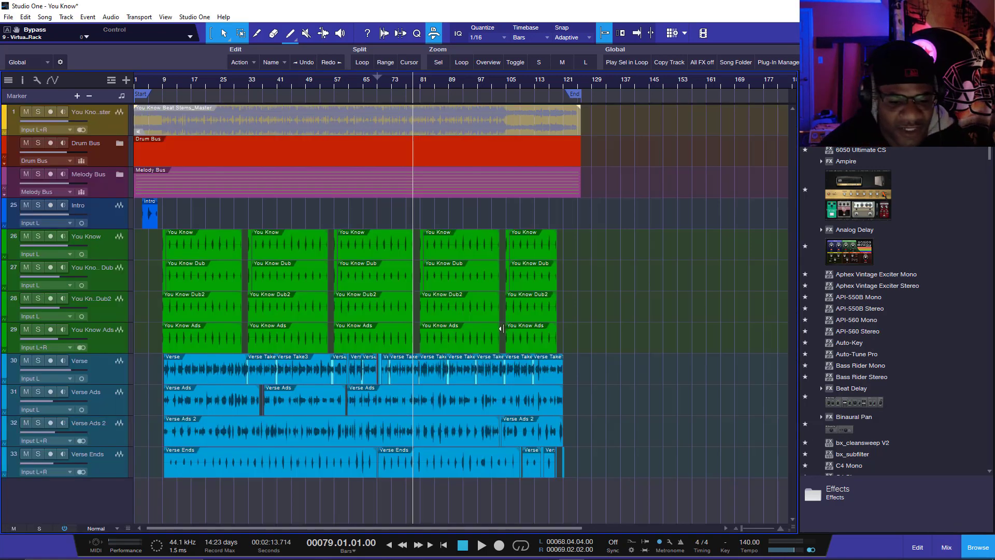
pyautogui.click(261, 82)
pyautogui.click(947, 548)
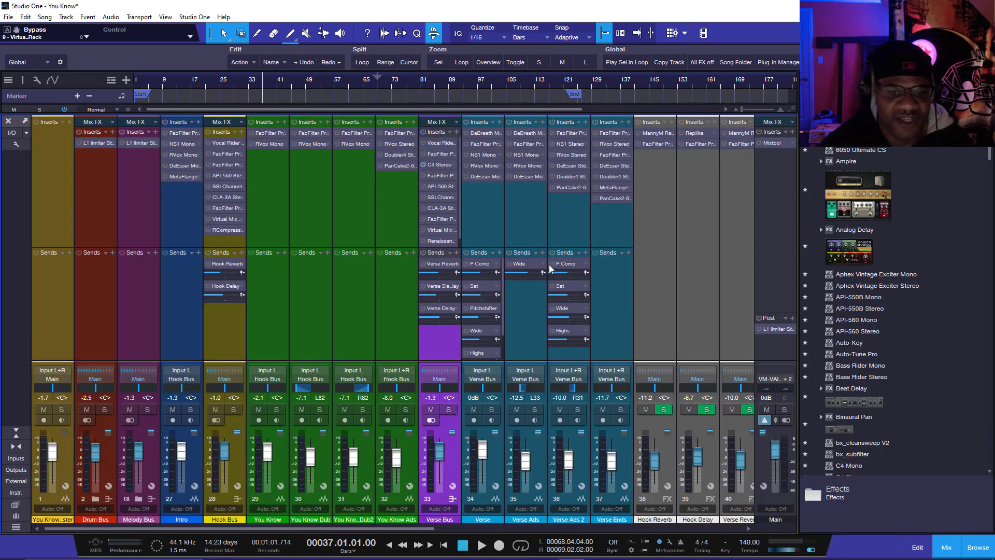
# Step: Open the Vocal Rider Stereo insert on the Verse Bus, enable it, and solo the bus
pyautogui.click(434, 146)
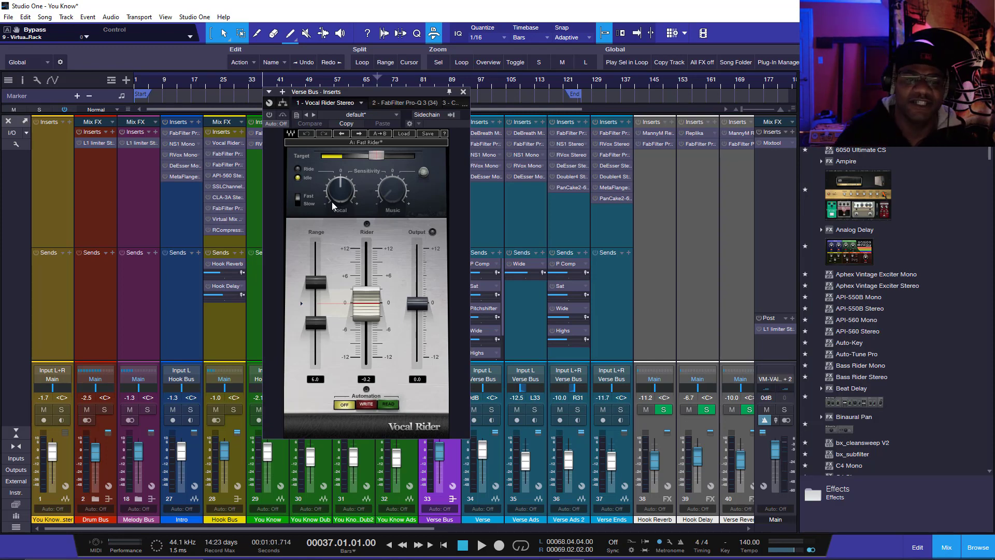
pyautogui.click(463, 93)
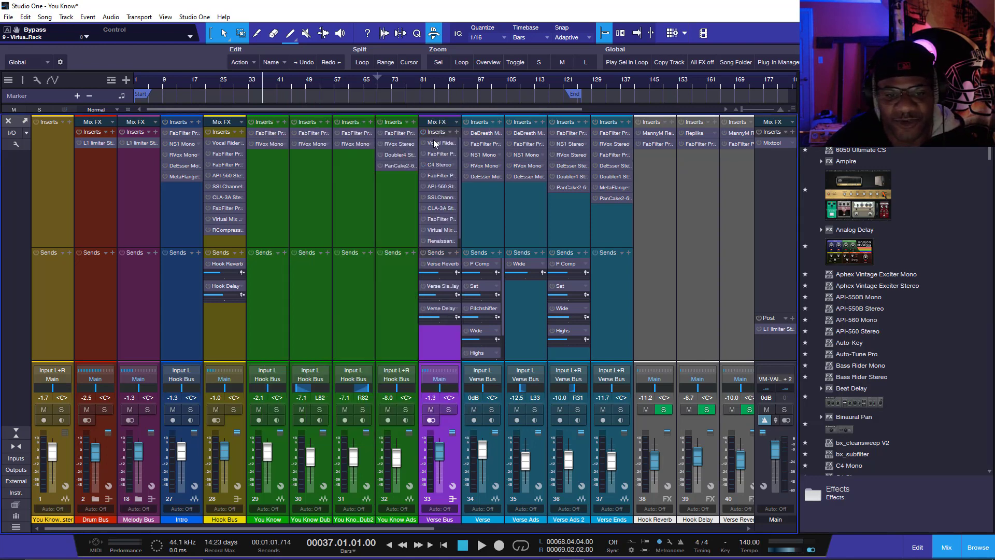
pyautogui.click(435, 143)
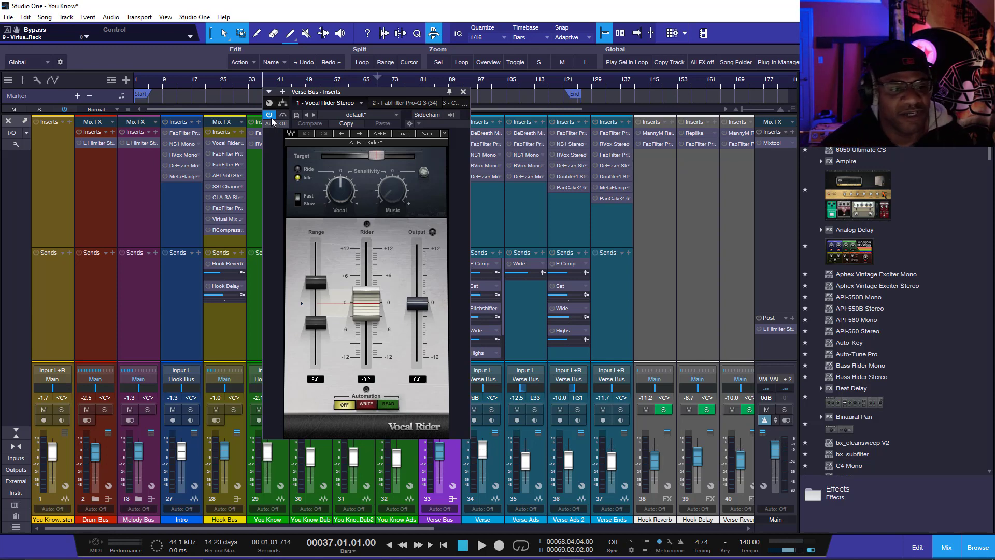
pyautogui.press('space')
pyautogui.press('space')
pyautogui.moveTo(432, 99); pyautogui.dragTo(711, 85)
pyautogui.click(449, 410)
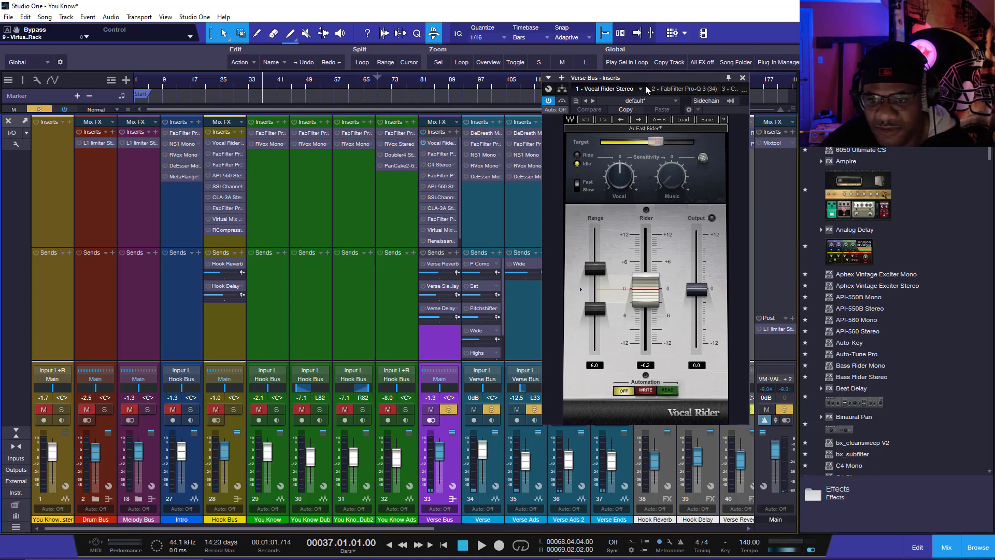
# Step: Listen to the soloed Verse Bus through Vocal Rider from bar 37, jump playback to around bar 100, and stop
pyautogui.moveTo(645, 79); pyautogui.dragTo(382, 59)
pyautogui.press('space')
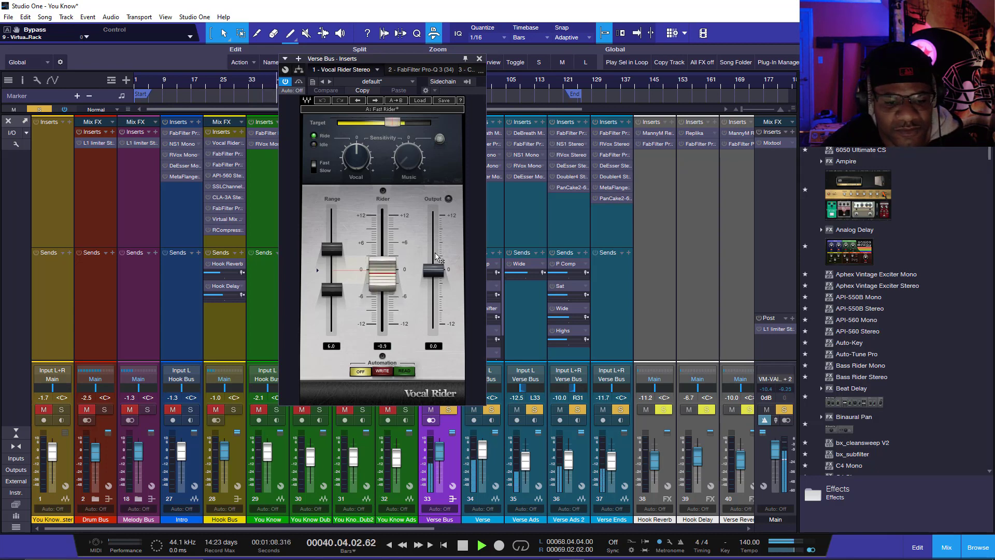
pyautogui.click(492, 83)
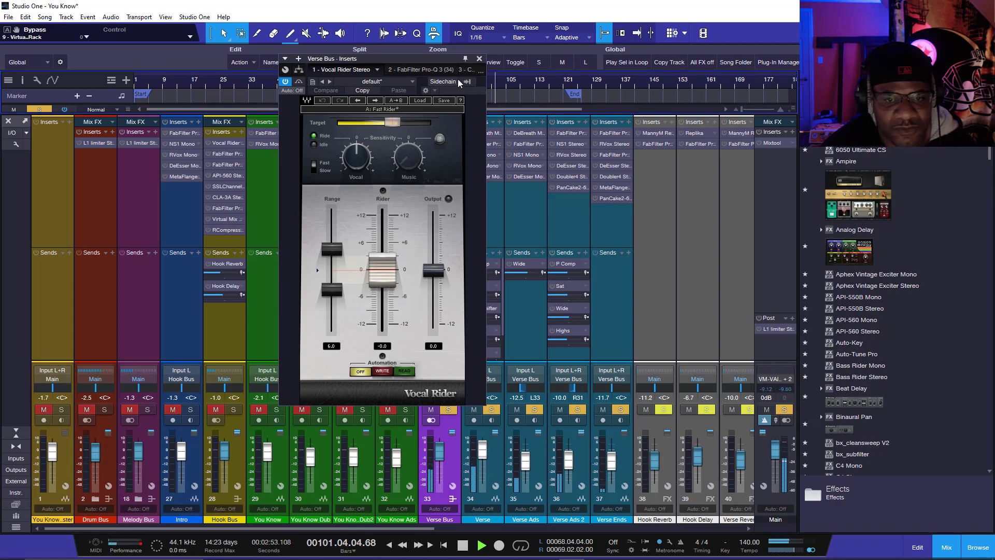
pyautogui.press('space')
# Step: Set the playhead to bar 73 and enlarge the mixer so the Verse Bus insert list has more room
pyautogui.moveTo(449, 57); pyautogui.dragTo(617, 204)
pyautogui.moveTo(461, 111); pyautogui.dragTo(460, 196)
pyautogui.click(393, 91)
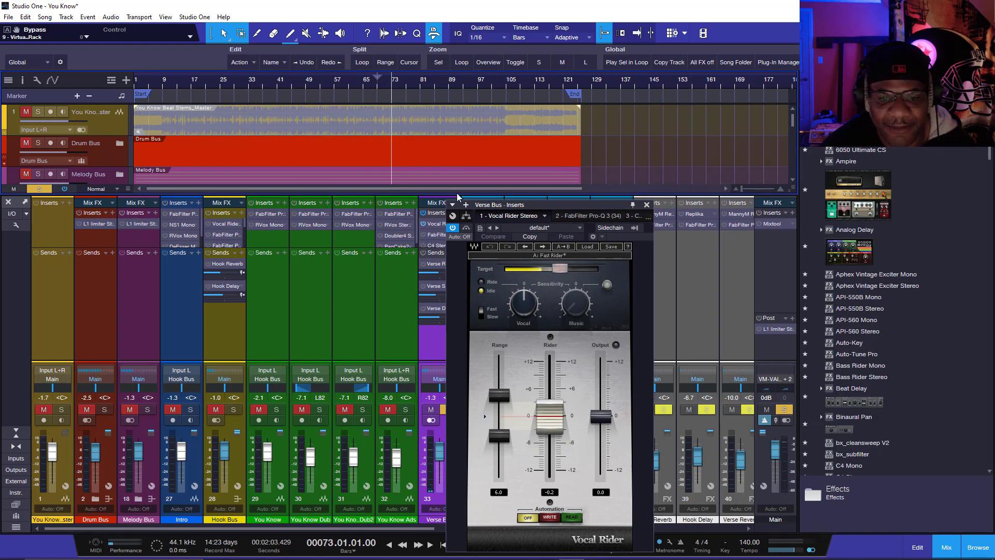
pyautogui.moveTo(457, 196); pyautogui.dragTo(454, 85)
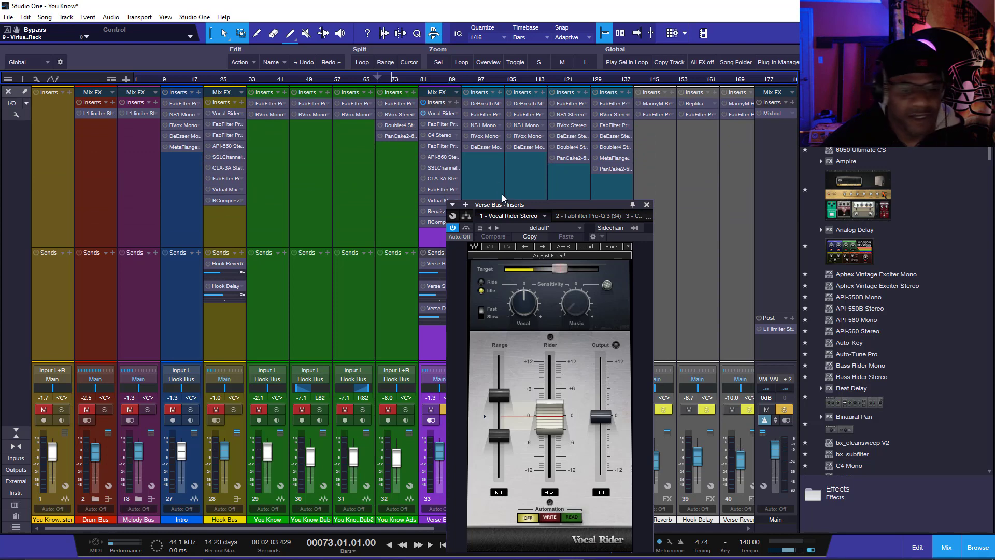
pyautogui.moveTo(536, 208); pyautogui.dragTo(421, 75)
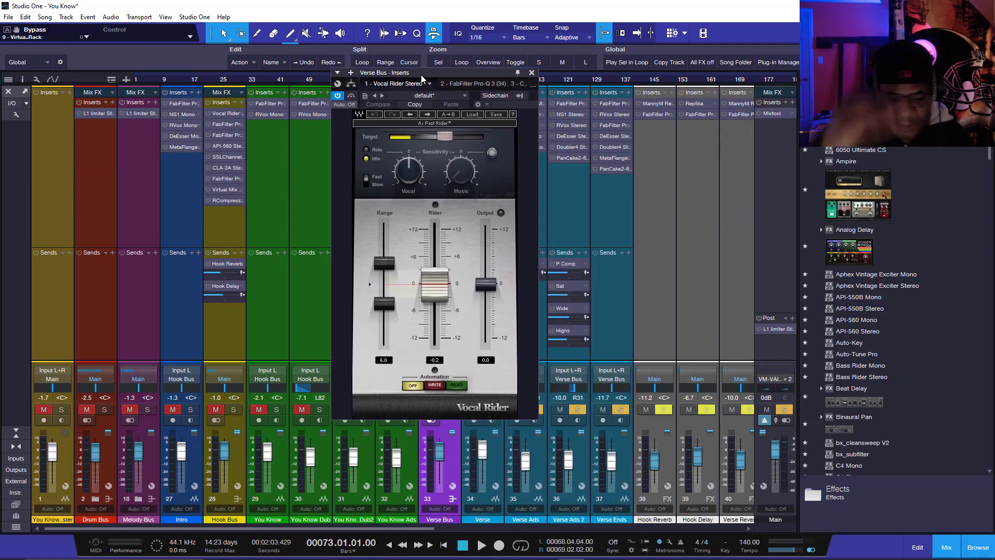
# Step: Play the soloed Verse Bus briefly from bar 73 to check Vocal Rider, and close the plug-in window
pyautogui.press('space')
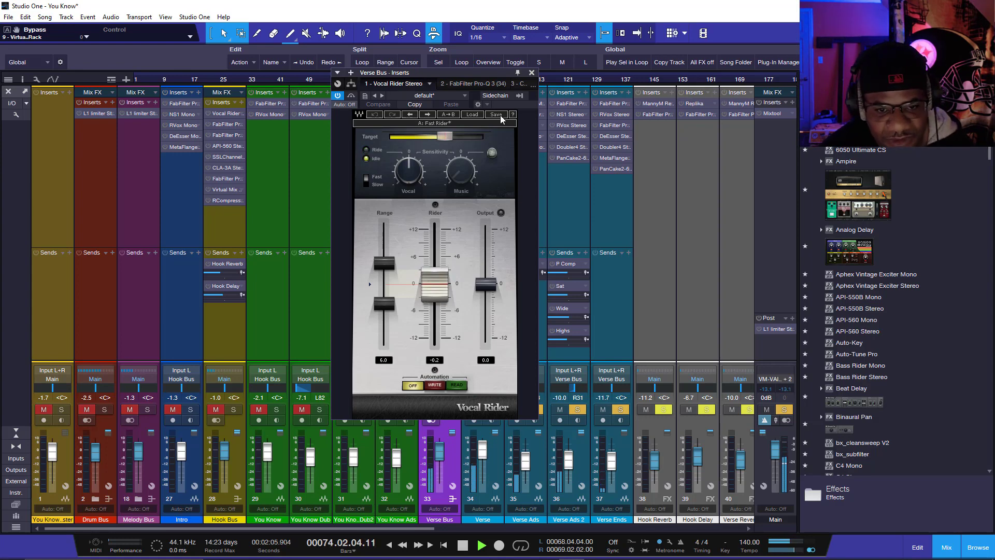
pyautogui.press('space')
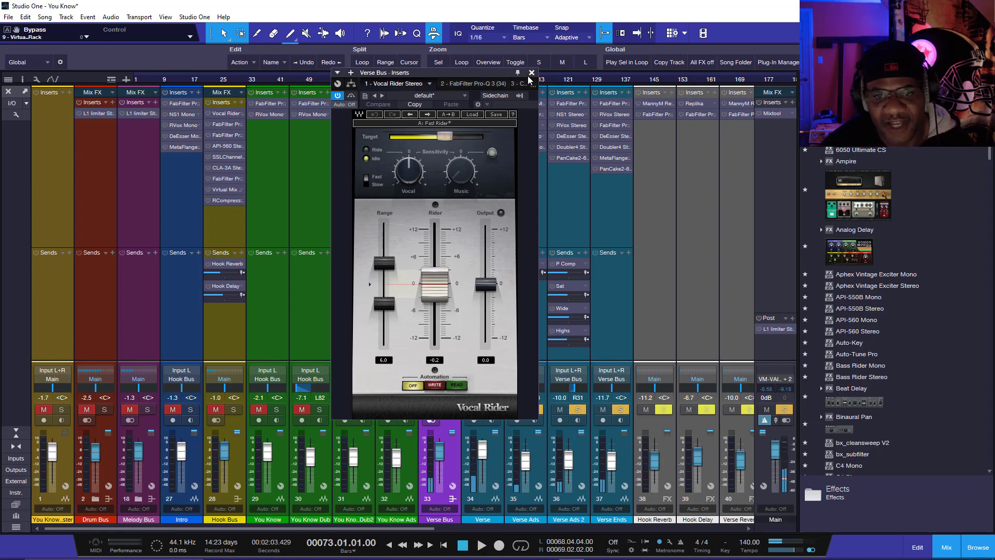
pyautogui.click(532, 72)
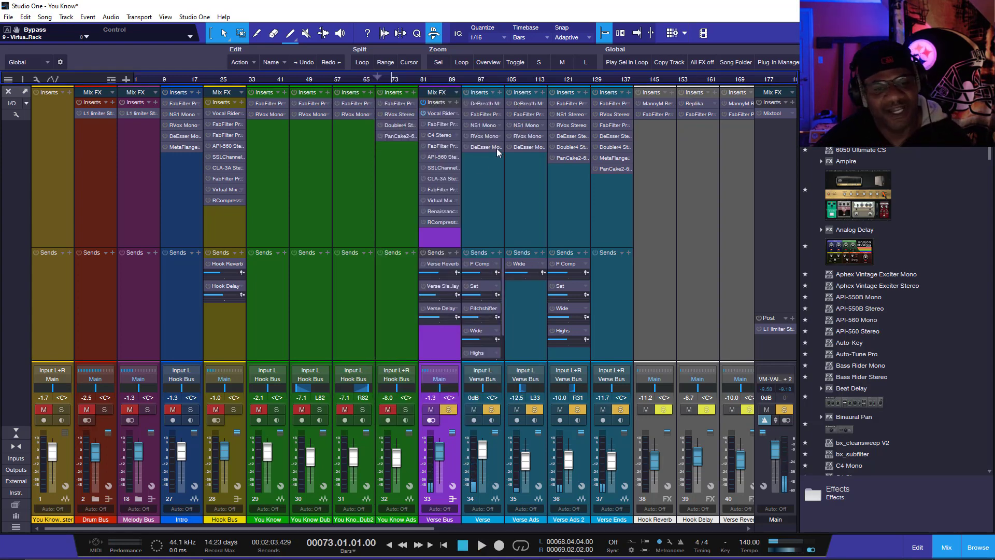
# Step: Open the C4 Stereo multiband insert on the Verse Bus and enable it
pyautogui.click(437, 134)
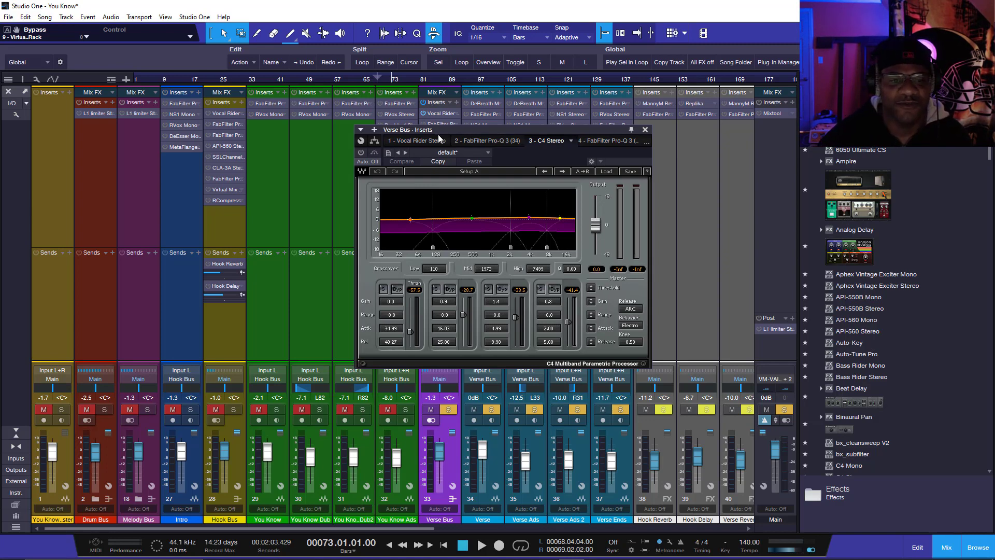
pyautogui.click(361, 153)
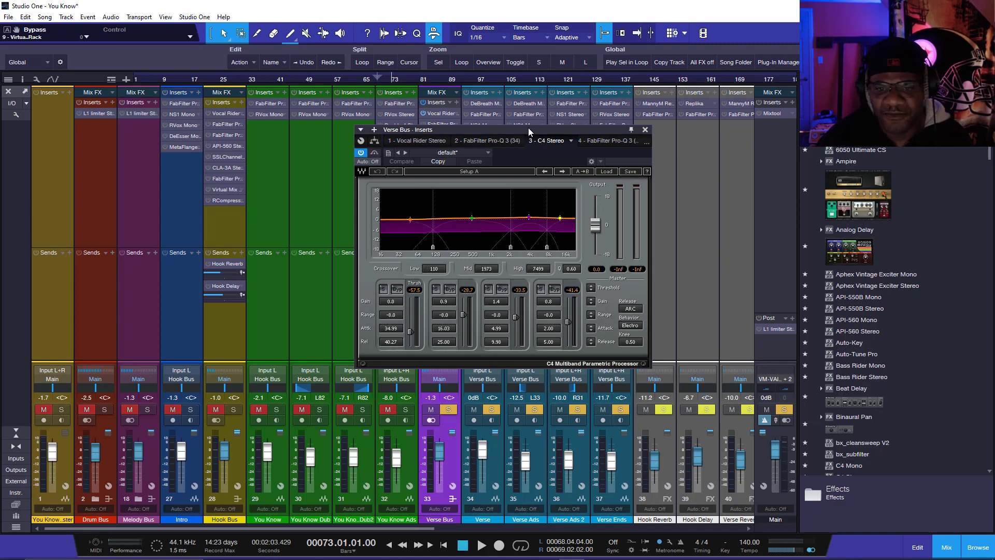
pyautogui.moveTo(528, 129); pyautogui.dragTo(520, 106)
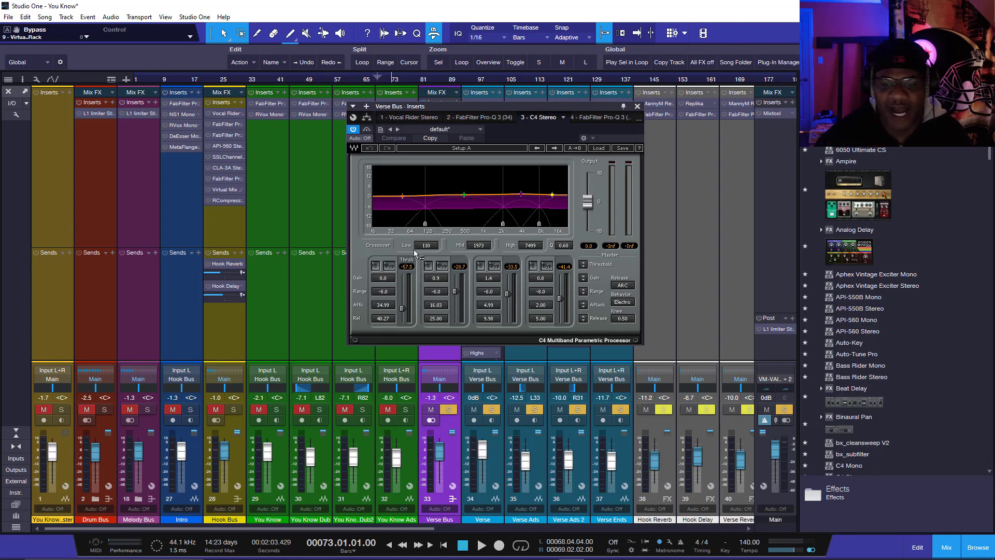
# Step: Play from bar 73 and audition C4's four frequency bands by soloing and unsoloing each one in turn
pyautogui.press('space')
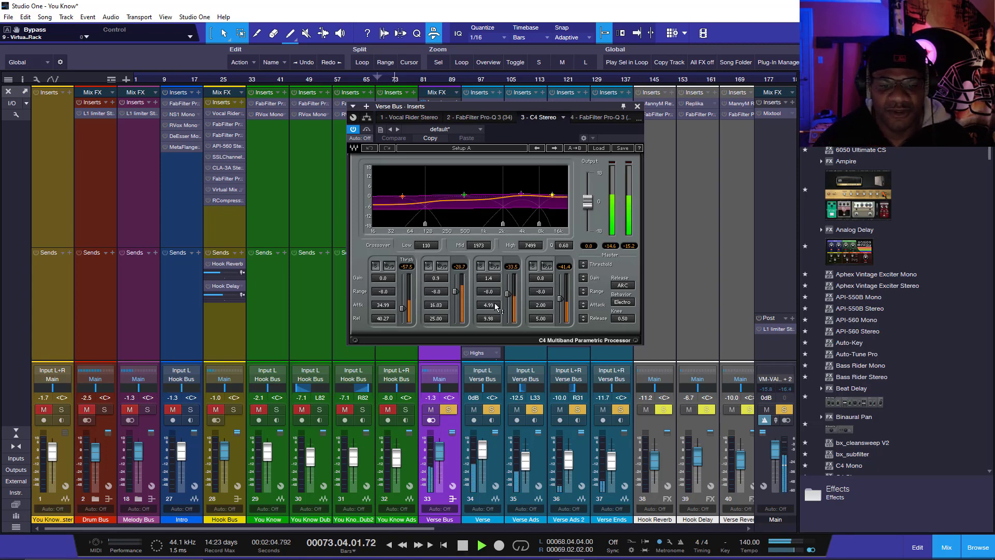
pyautogui.click(376, 266)
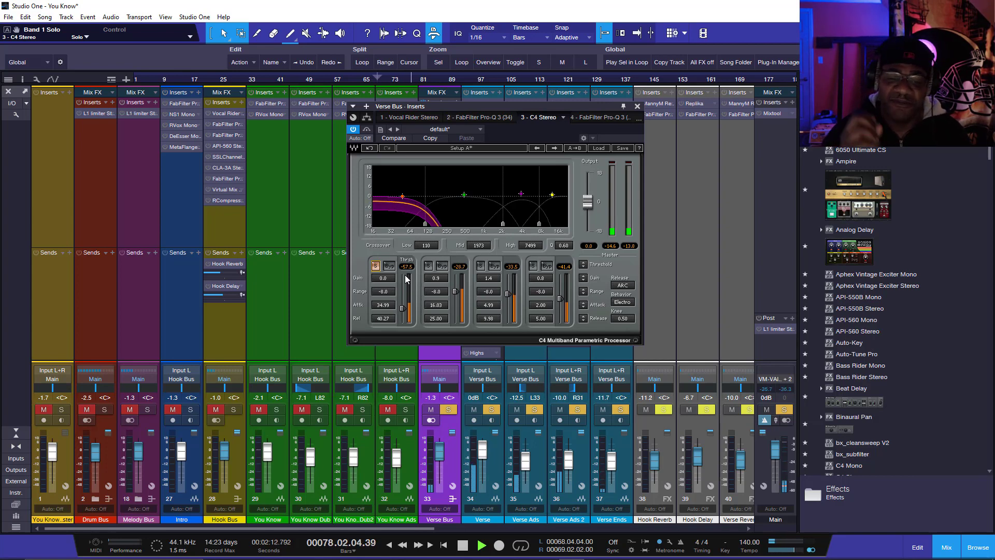
pyautogui.click(375, 265)
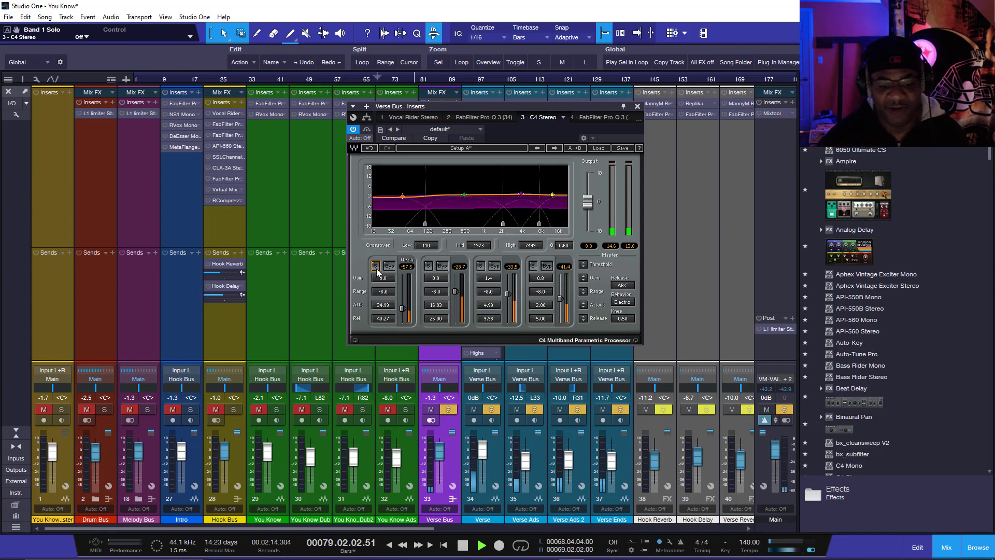
pyautogui.click(427, 266)
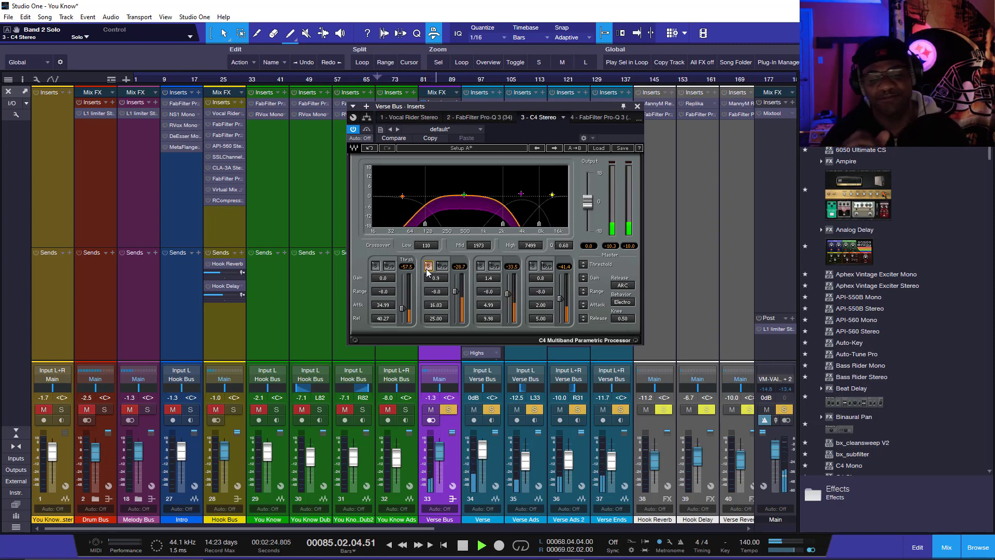
pyautogui.click(428, 266)
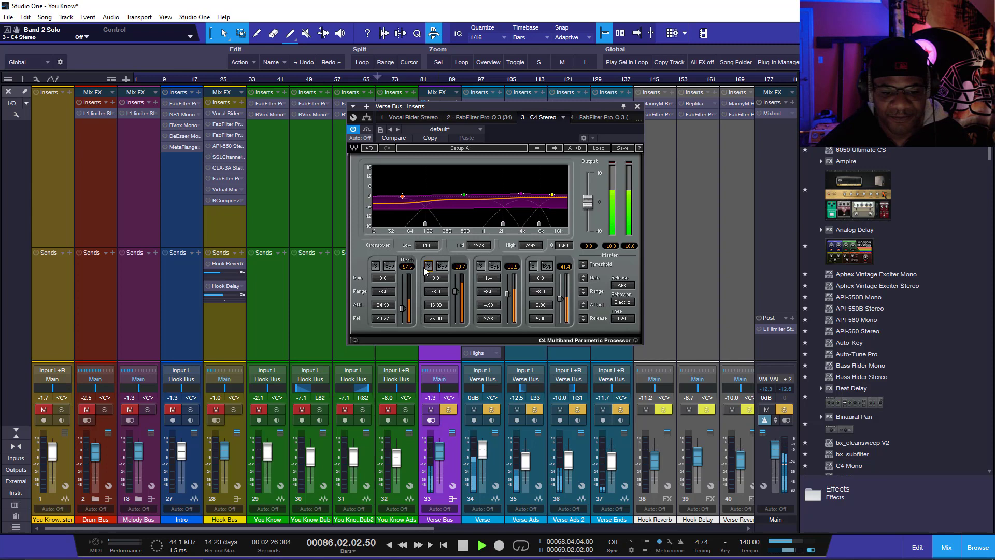
pyautogui.click(480, 266)
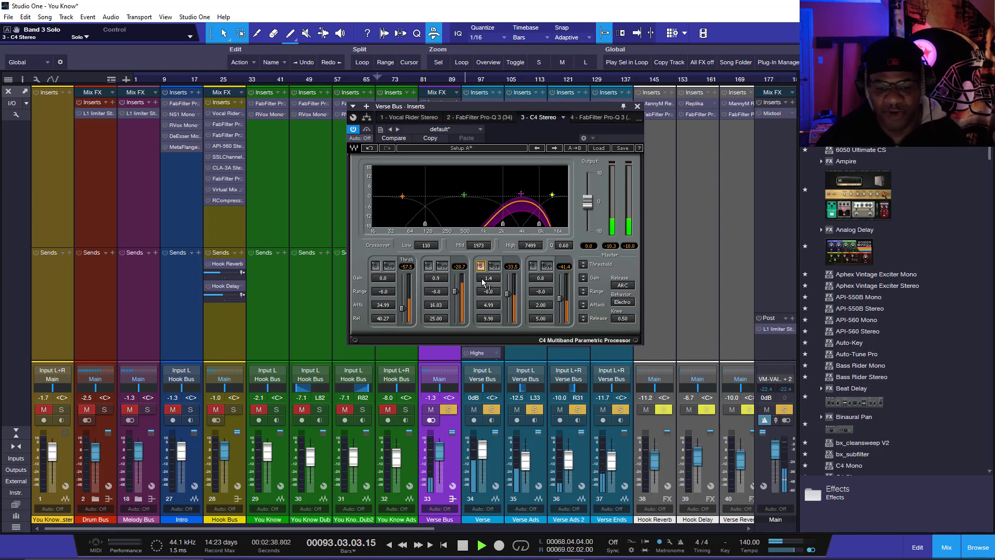
pyautogui.click(480, 266)
pyautogui.click(533, 265)
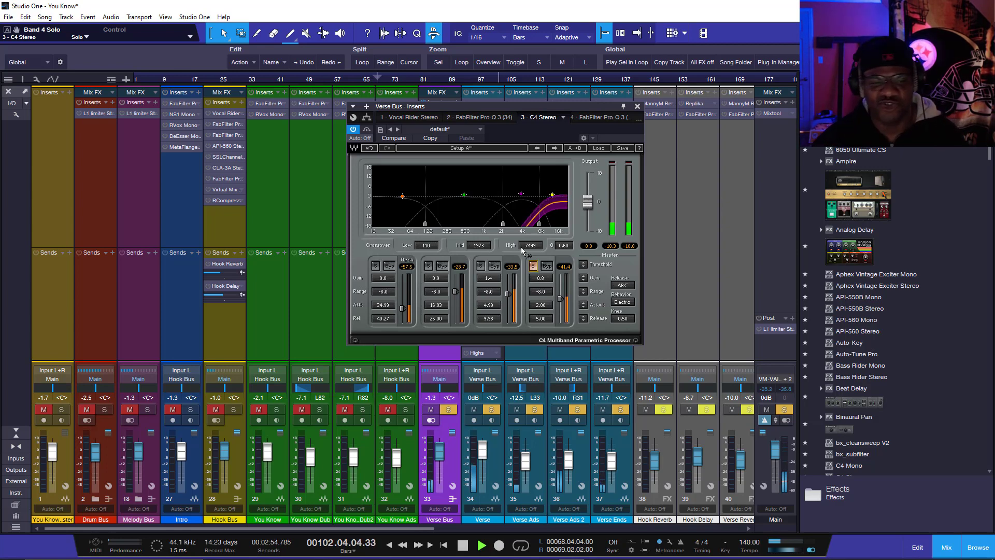
pyautogui.click(533, 266)
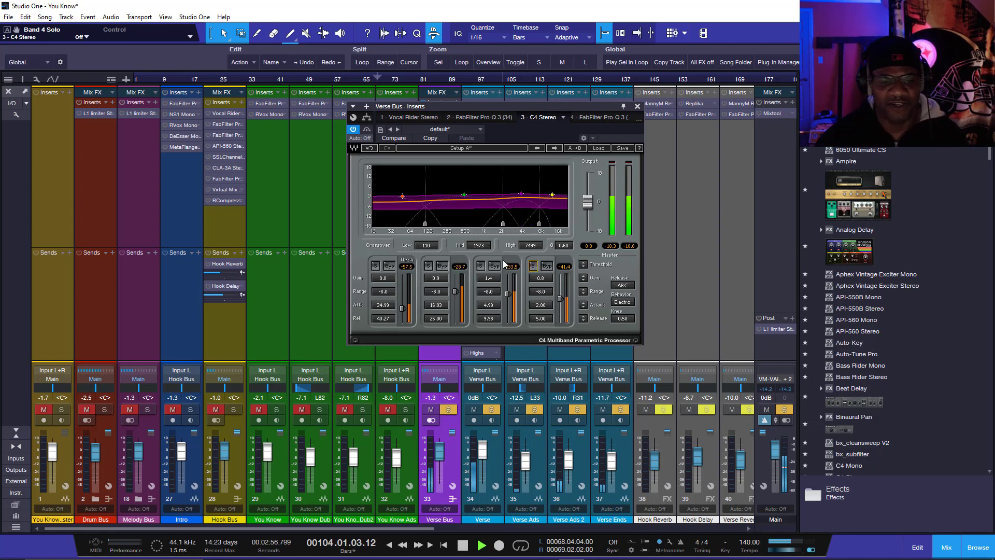
# Step: Compare the Verse Bus with C4 bypassed and active from bar 73, leaving it active, and close the plug-in window
pyautogui.click(369, 131)
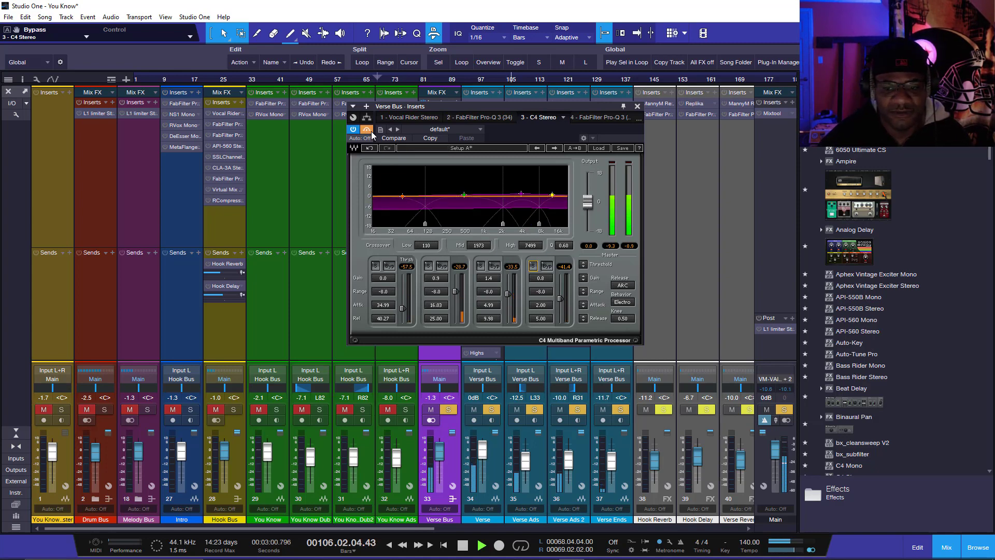
pyautogui.press('space')
pyautogui.press('space')
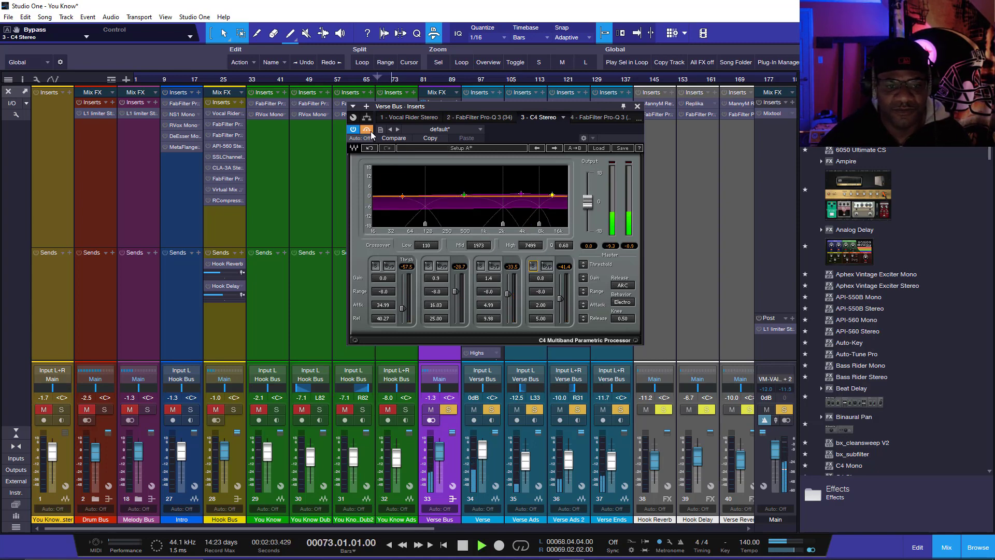
pyautogui.click(371, 133)
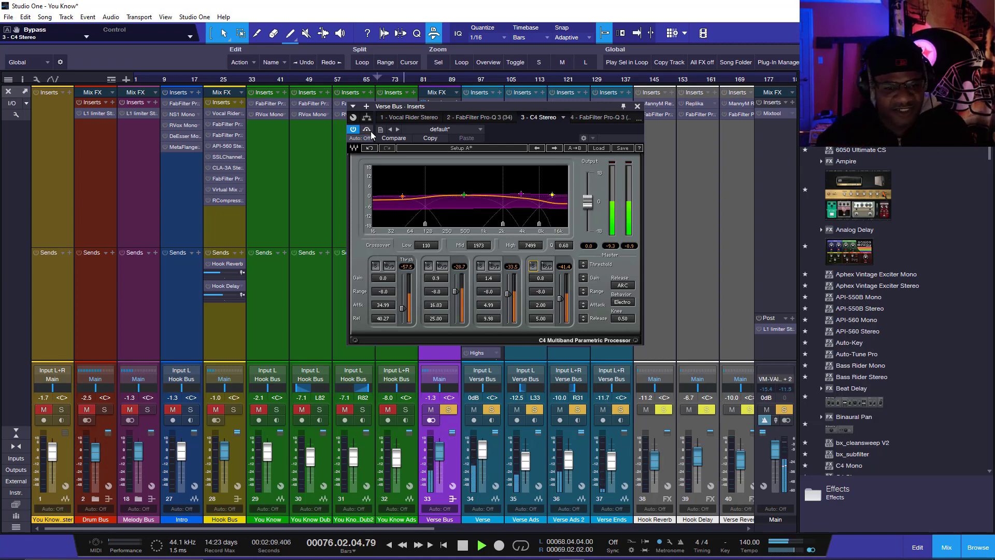
pyautogui.click(366, 131)
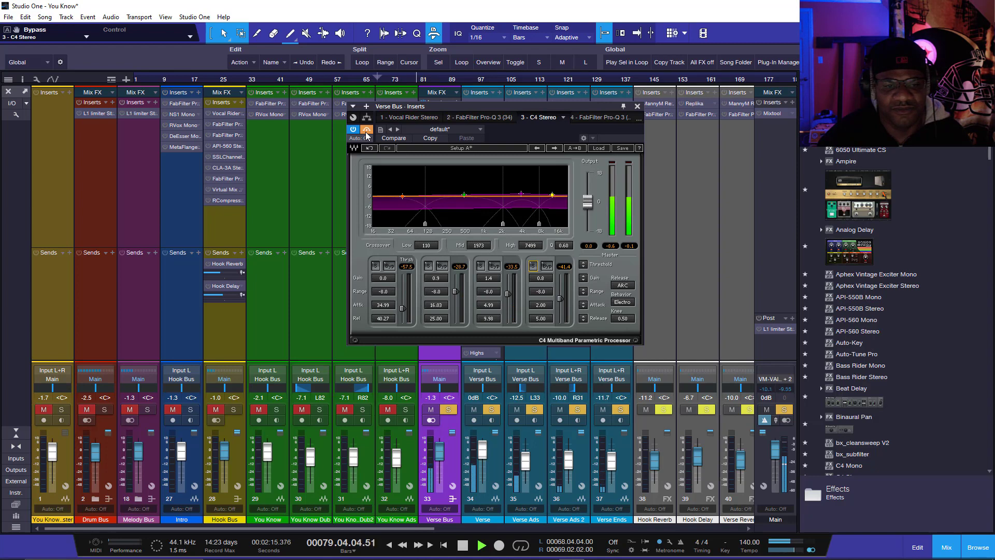
pyautogui.click(366, 131)
pyautogui.press('space')
pyautogui.click(637, 107)
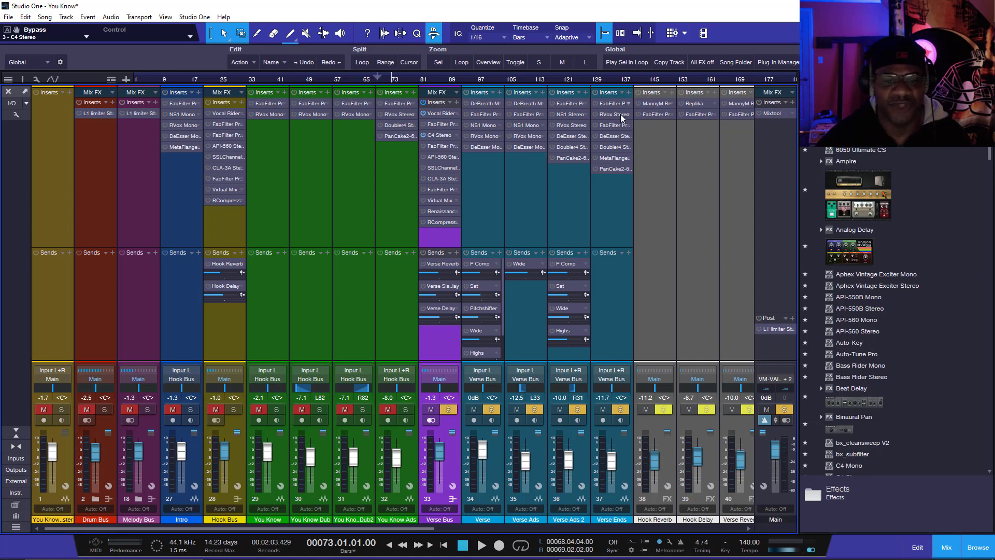
# Step: Open and enable the CLA-3A Stereo insert on the Verse Bus, and compare its bypassed and active sound during playback
pyautogui.click(443, 178)
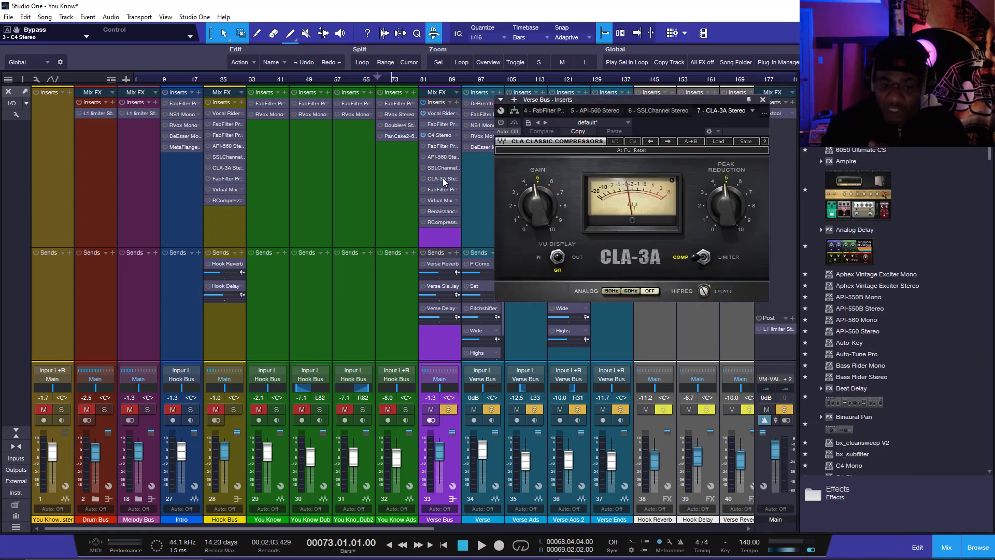
pyautogui.moveTo(589, 99); pyautogui.dragTo(485, 117)
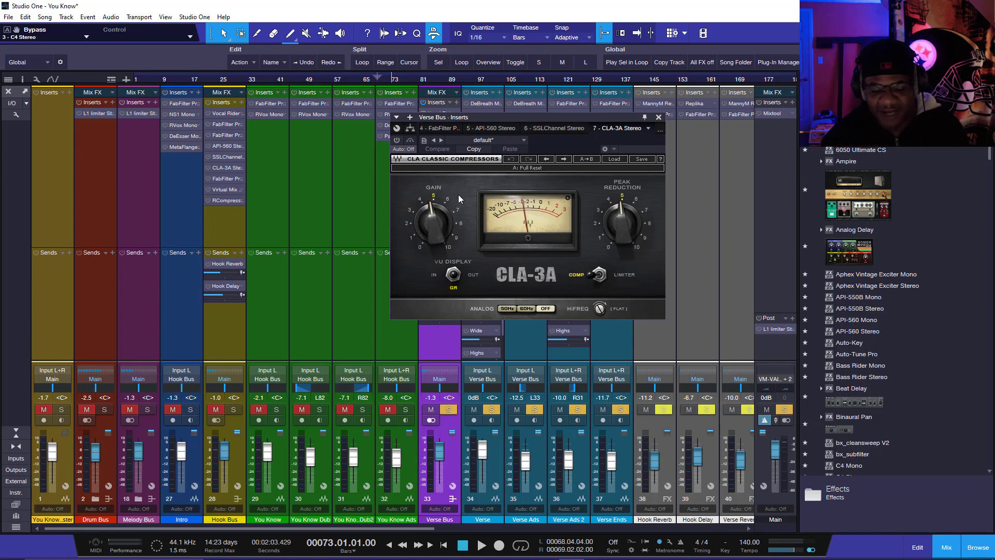
pyautogui.press('space')
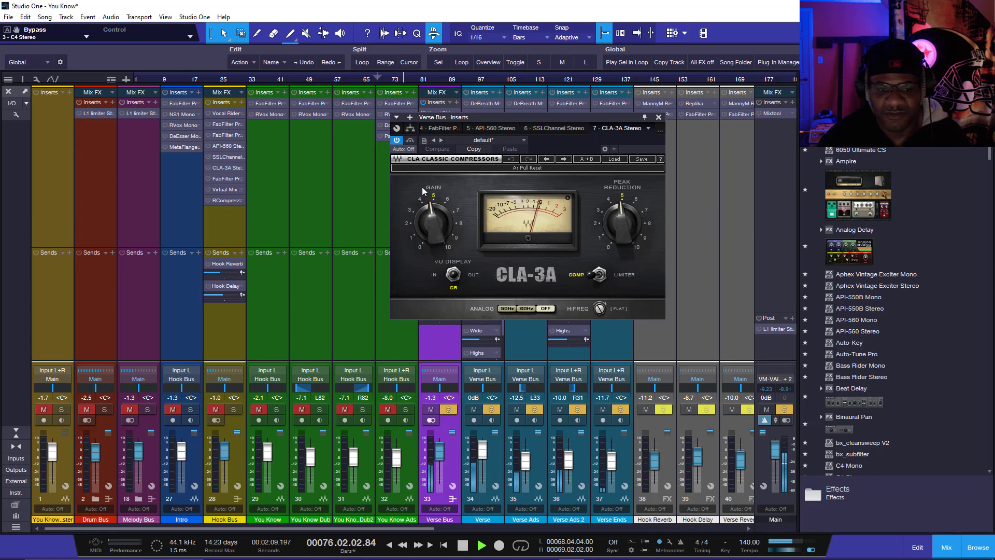
pyautogui.click(411, 140)
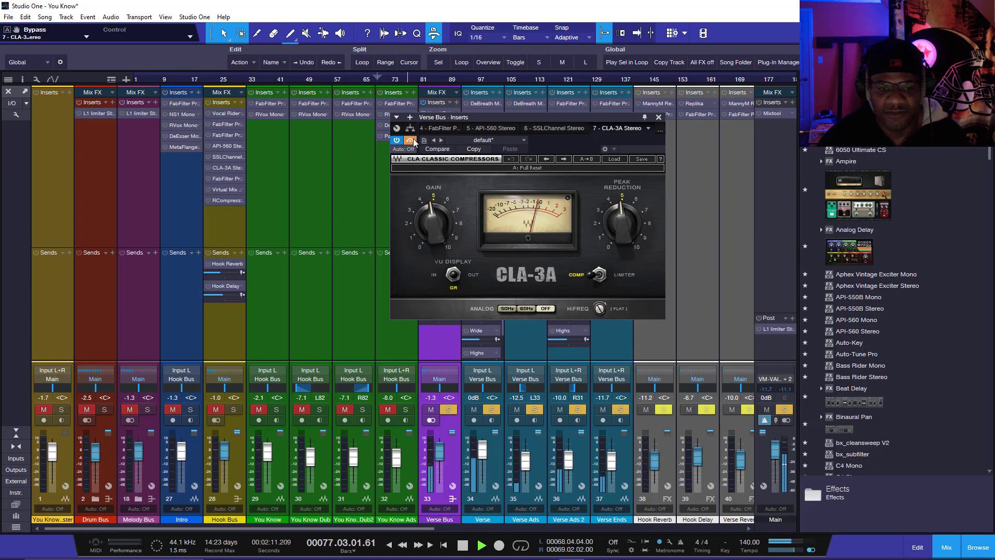
pyautogui.click(413, 139)
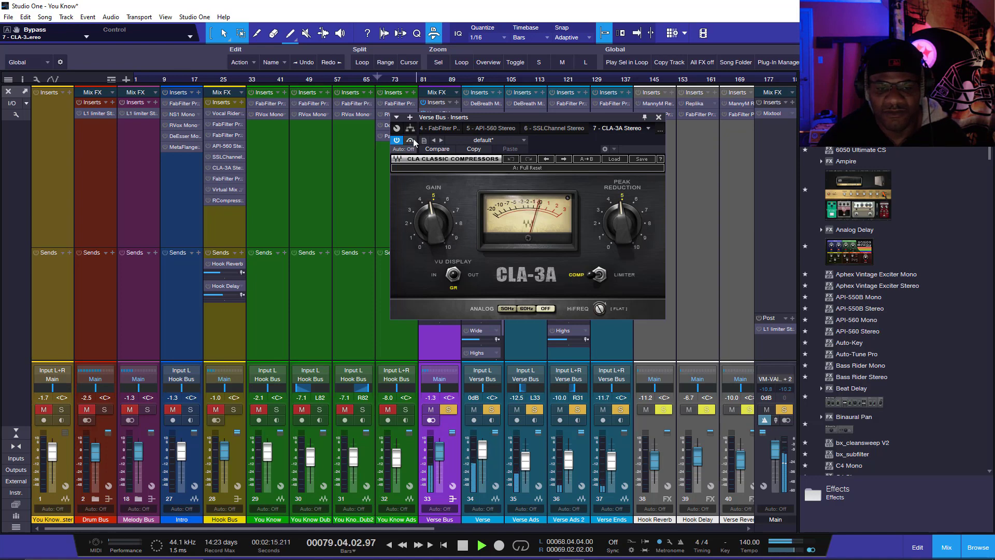
# Step: Toggle the CLA-3A's bypass repeatedly during playback to compare the processed and unprocessed Verse Bus, and stop playback
pyautogui.click(413, 138)
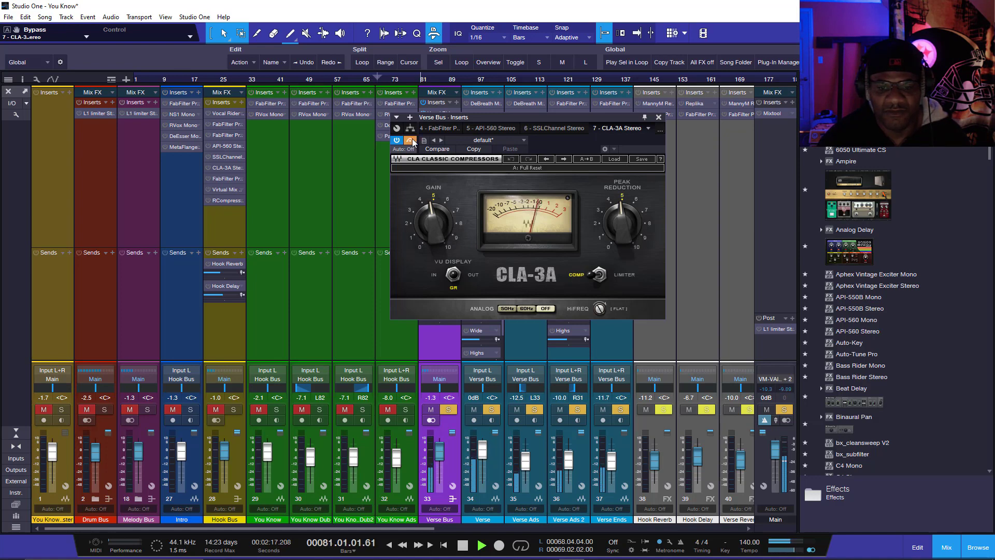
pyautogui.click(413, 139)
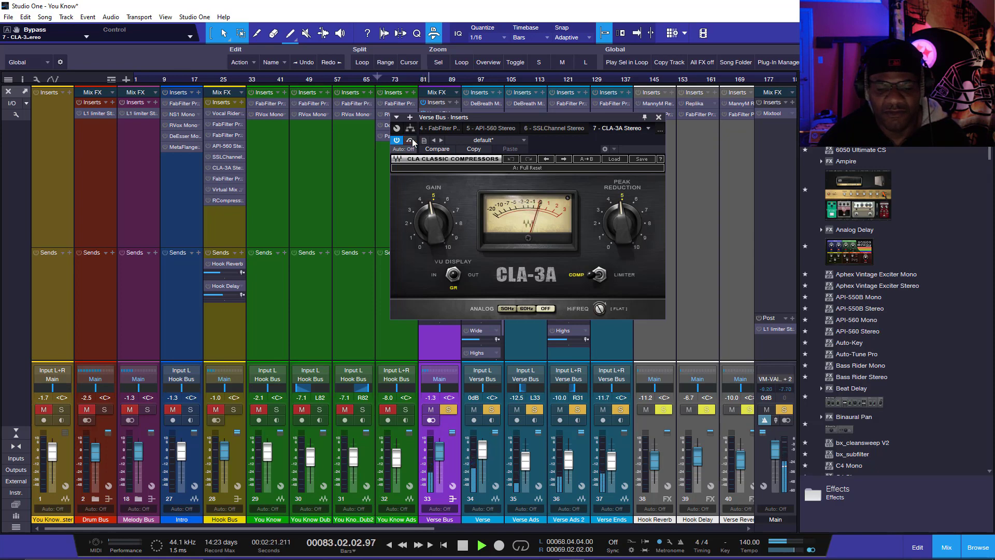
pyautogui.click(413, 140)
pyautogui.press('space')
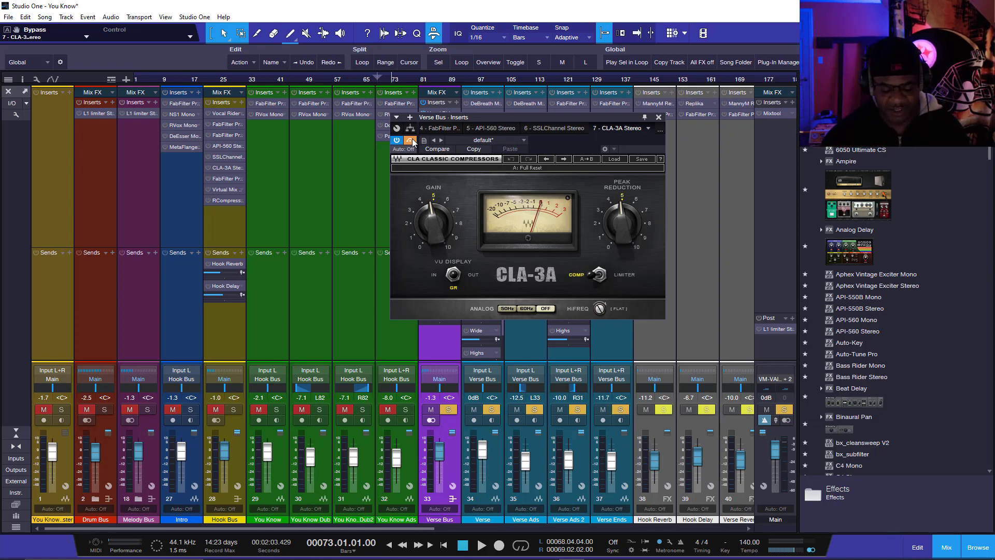
# Step: Replay from bar 73, compare the CLA-3A bypassed and active, leave it active, and close its window
pyautogui.press('space')
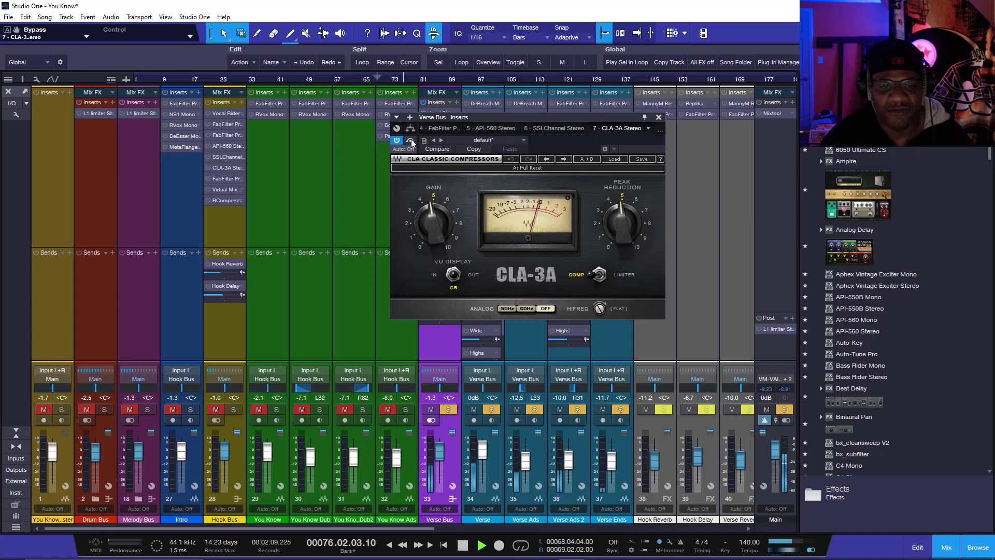
pyautogui.click(411, 139)
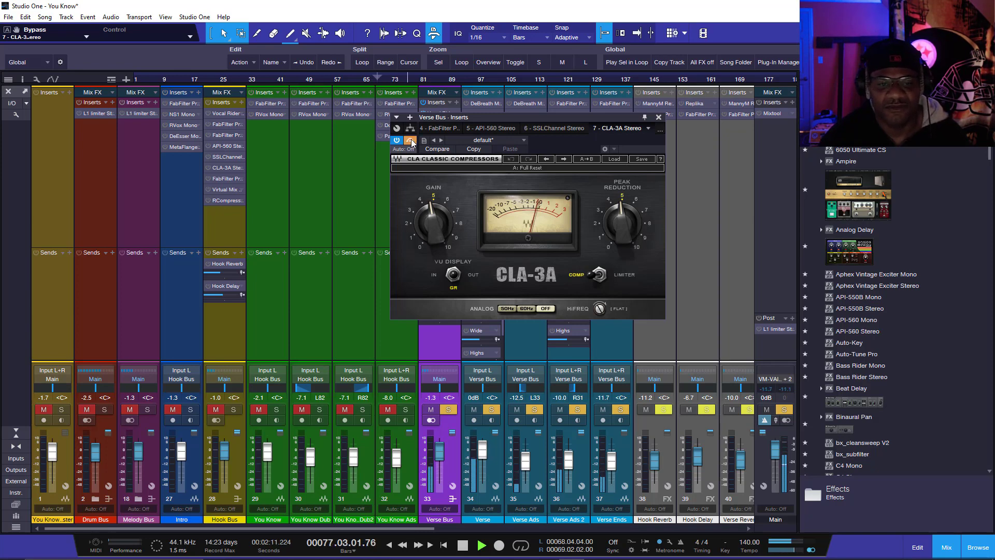
pyautogui.click(412, 142)
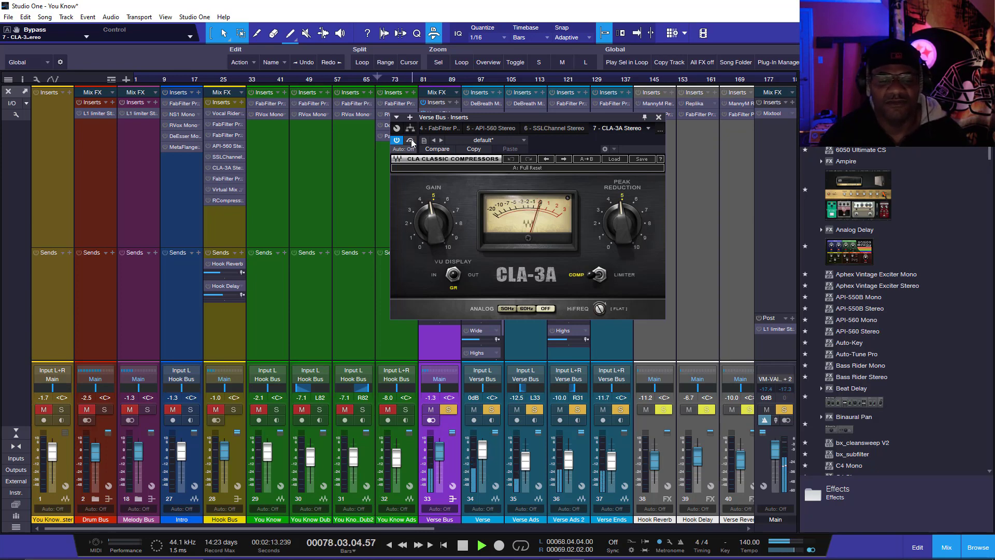
pyautogui.press('space')
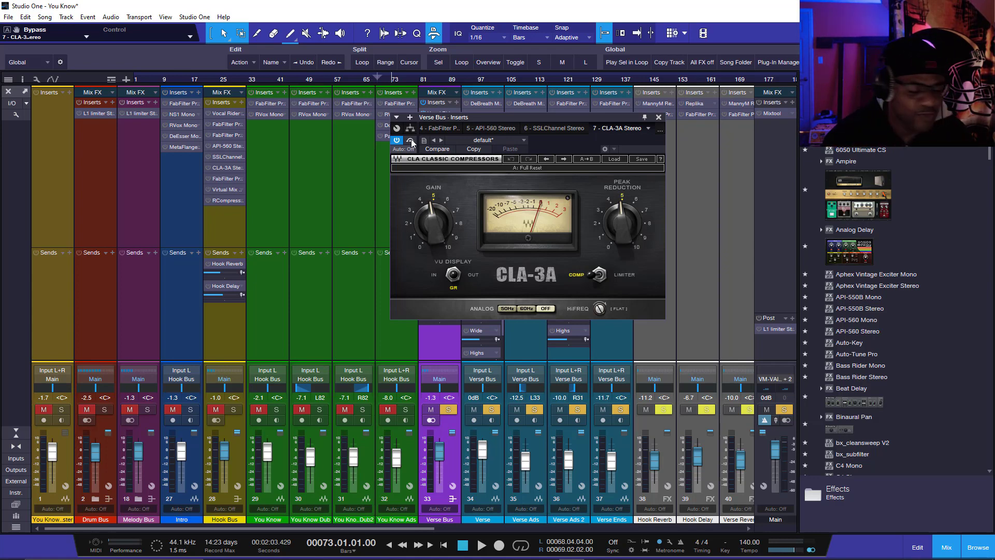
pyautogui.click(659, 117)
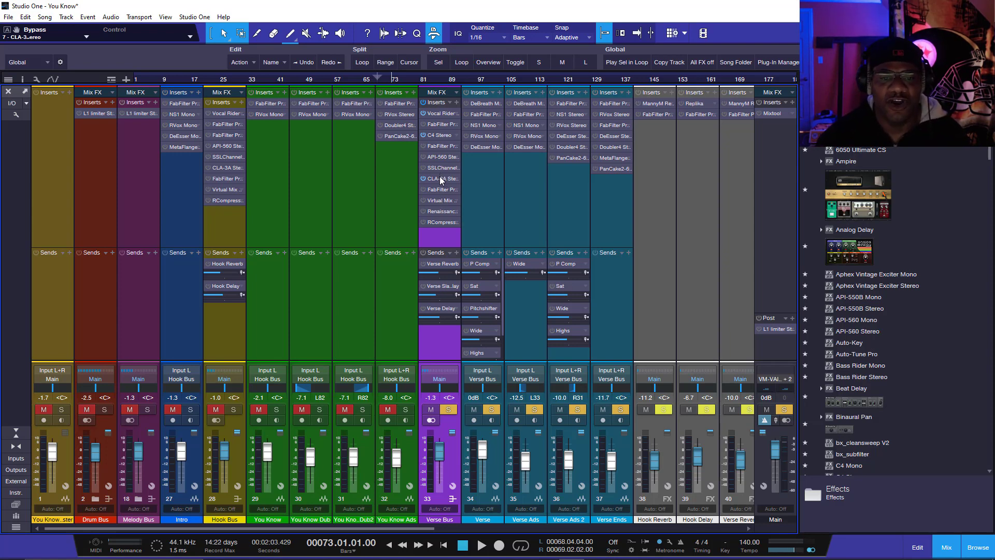
# Step: Review the CLA-3A and C4 inserts on the Verse Bus by briefly reopening each one and closing it
pyautogui.click(440, 178)
pyautogui.click(658, 118)
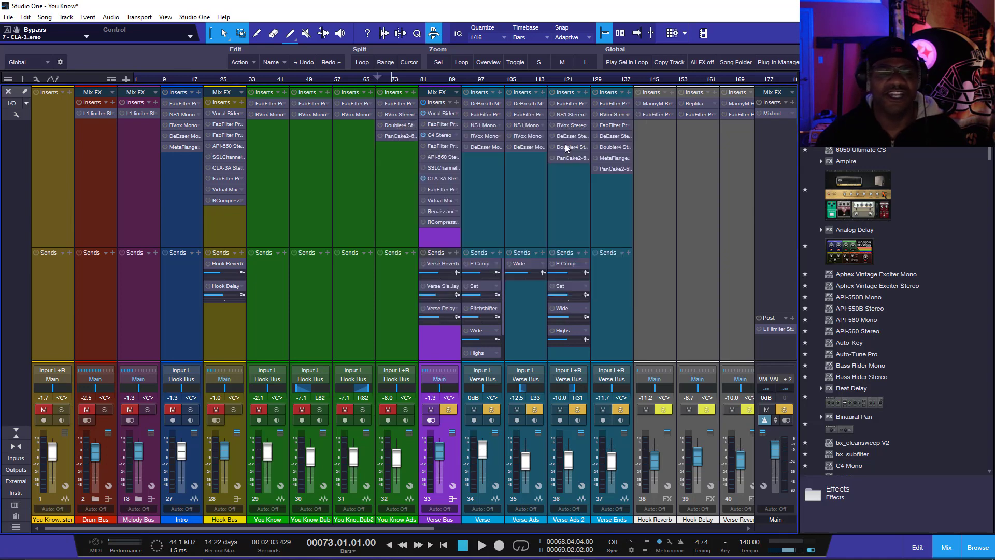
pyautogui.click(440, 137)
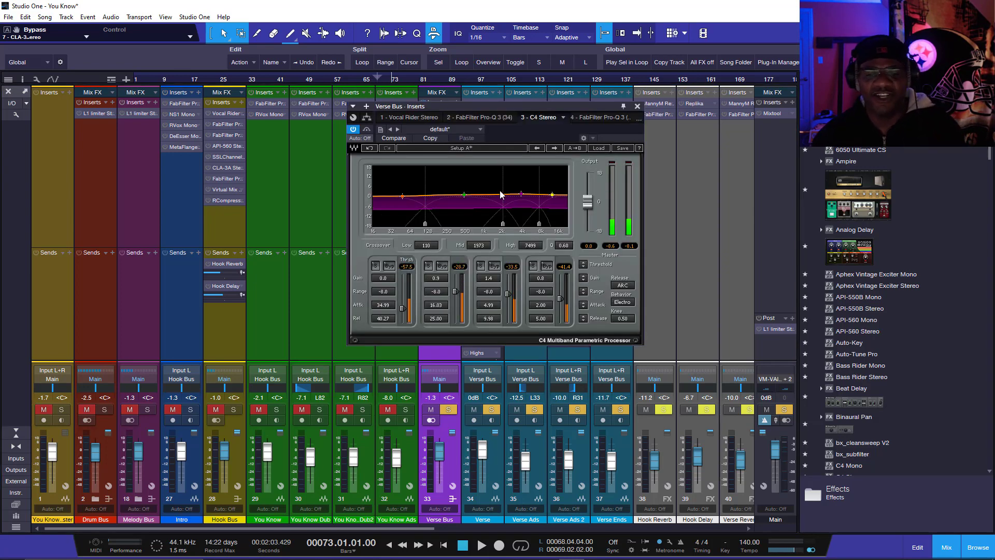
pyautogui.click(637, 107)
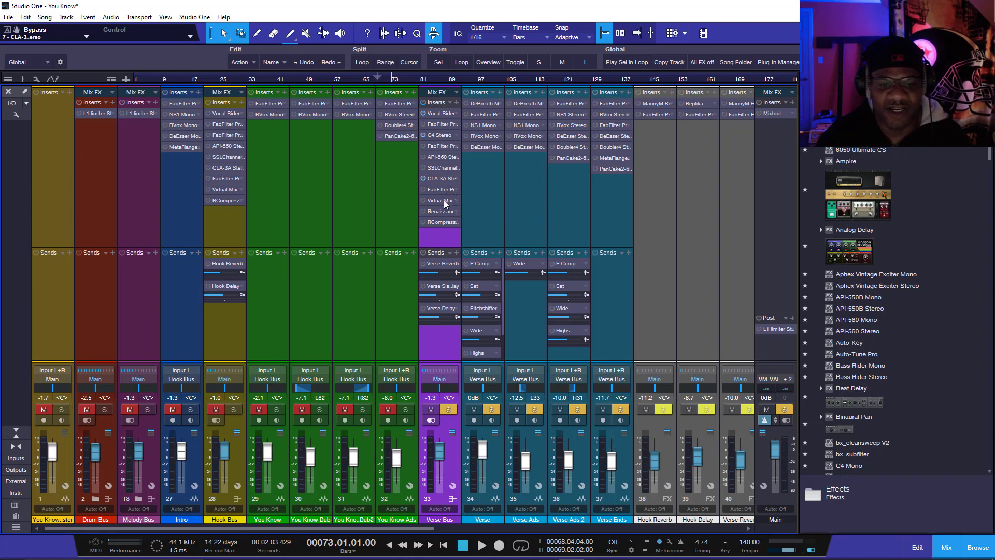
# Step: Open the Renaissance Axx Stereo insert on the Verse Bus, reposition its window over the mixer, and enable it
pyautogui.click(441, 214)
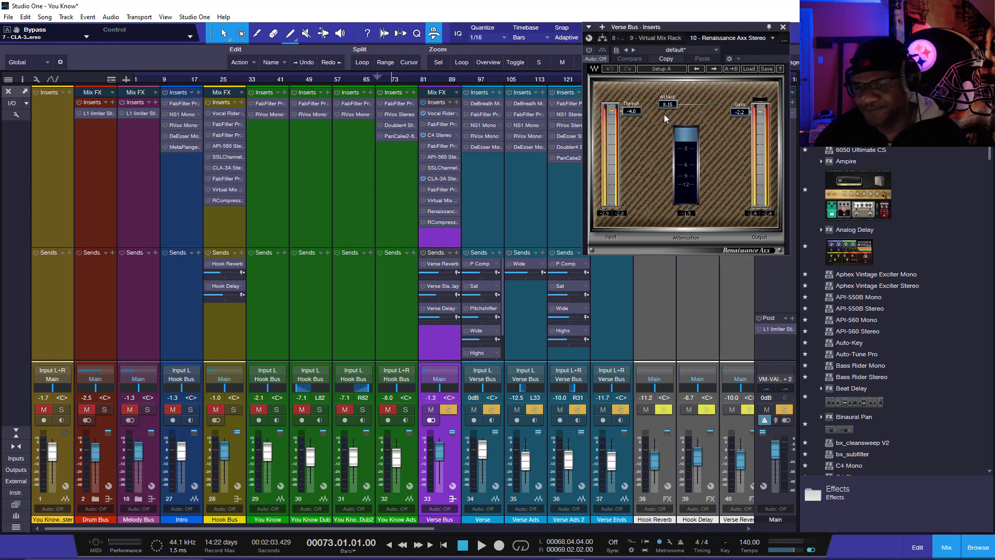
pyautogui.moveTo(693, 33); pyautogui.dragTo(553, 98)
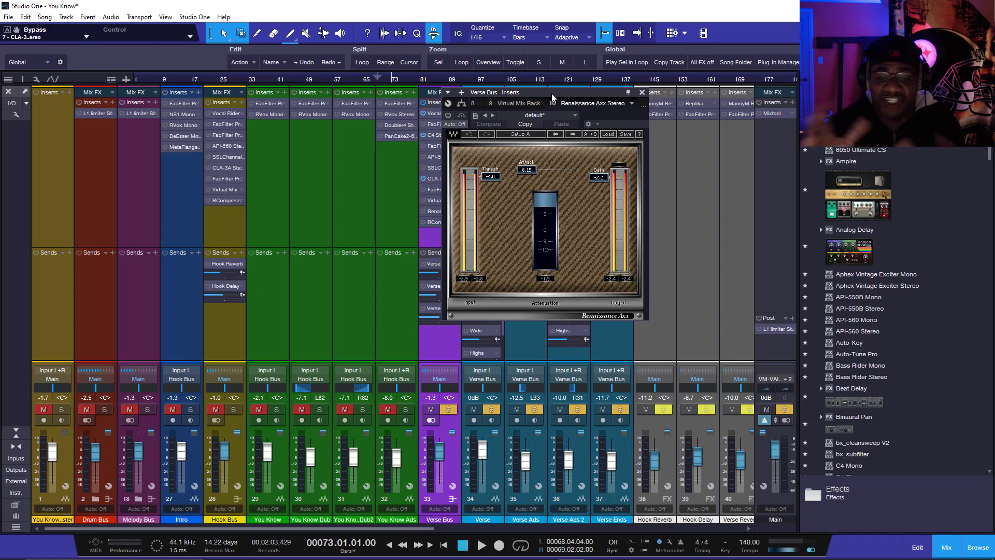
pyautogui.click(448, 116)
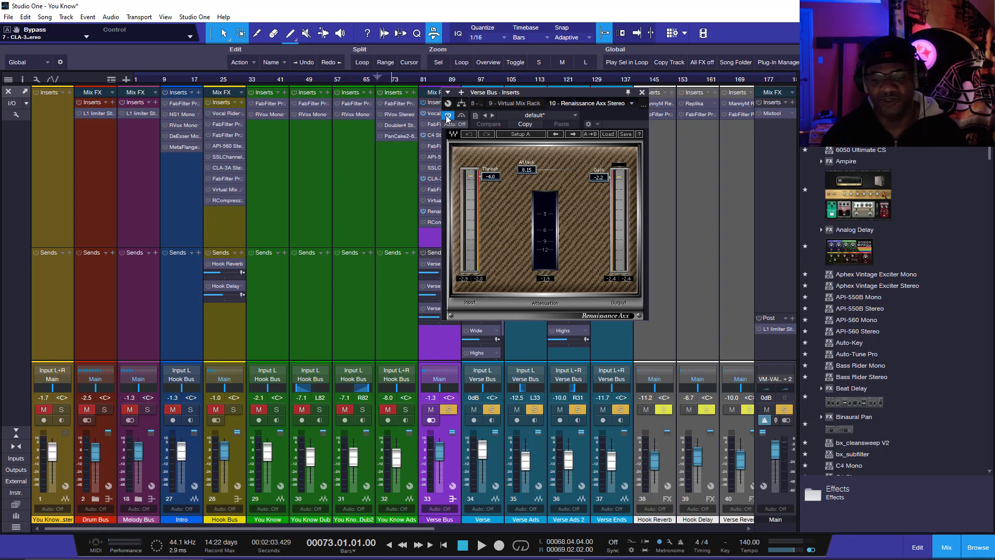
# Step: Play the verse from bar 73 and compare Renaissance Axx bypassed and active several times, leaving it active
pyautogui.press('space')
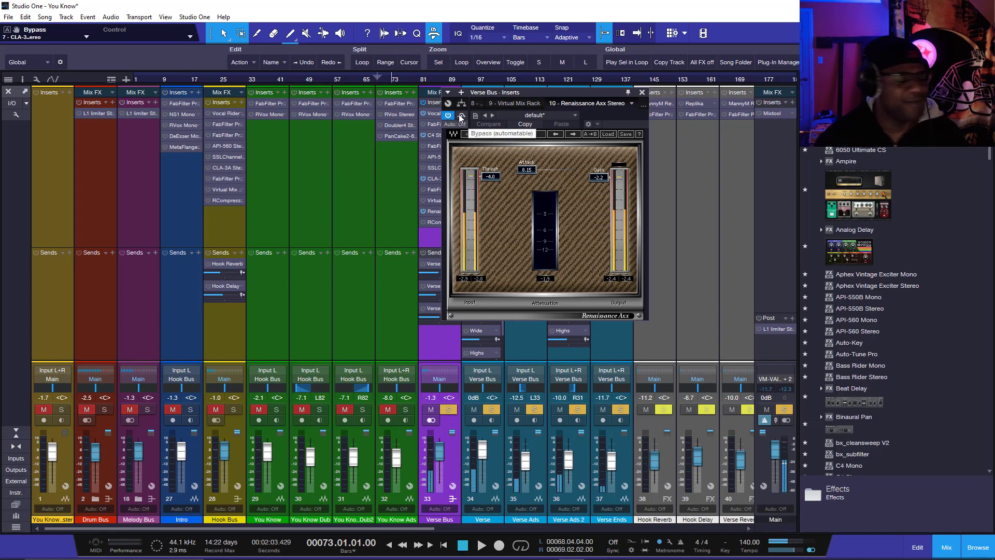
pyautogui.click(460, 116)
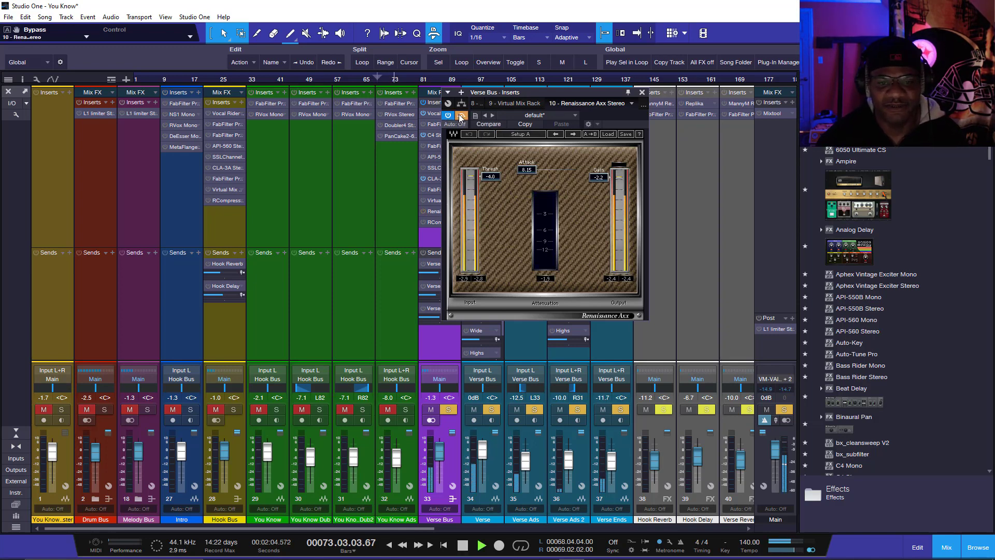
pyautogui.click(462, 116)
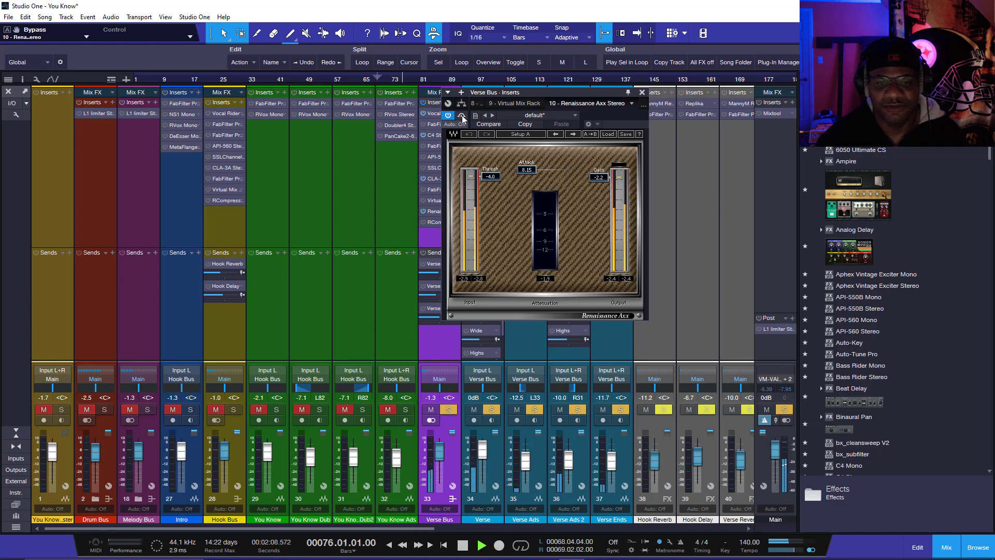
pyautogui.click(462, 116)
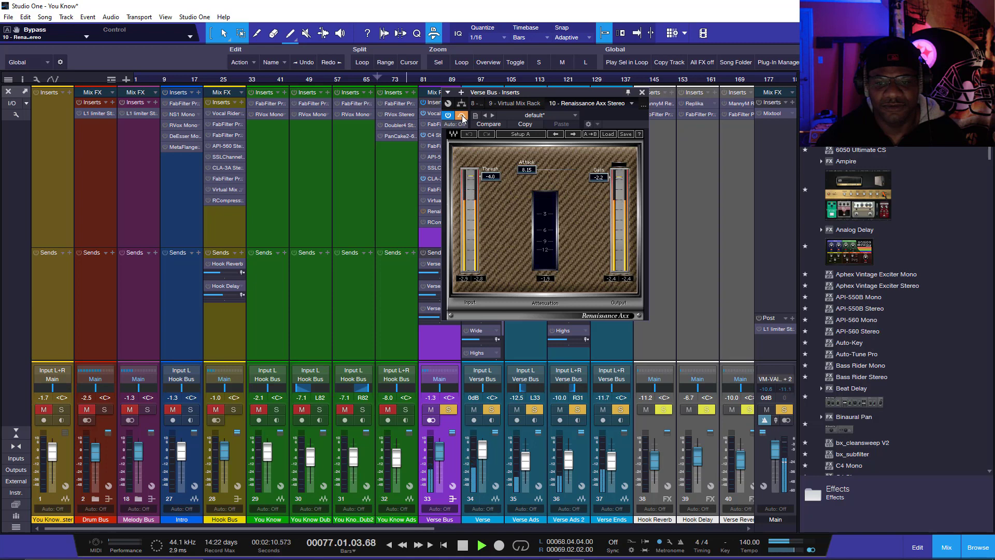
pyautogui.click(462, 116)
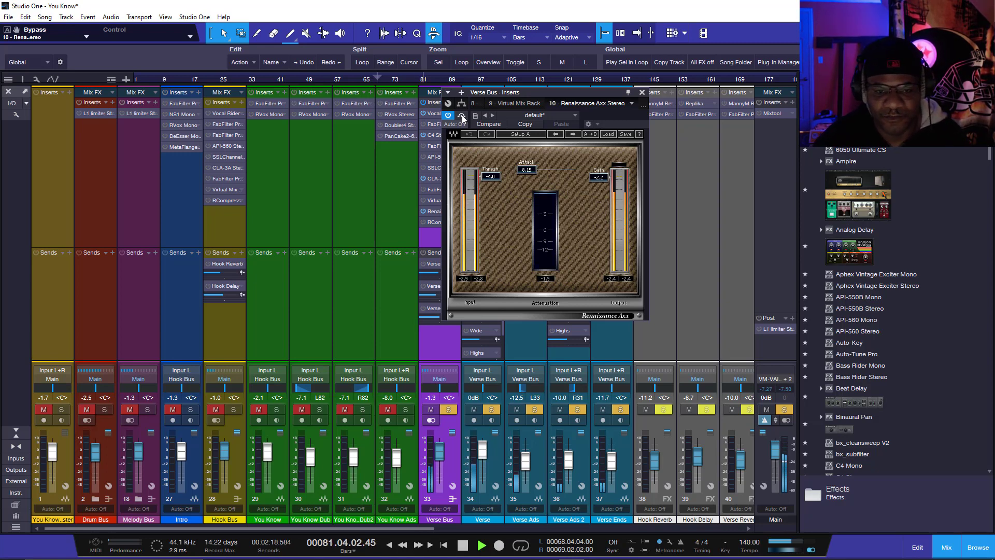
pyautogui.click(461, 116)
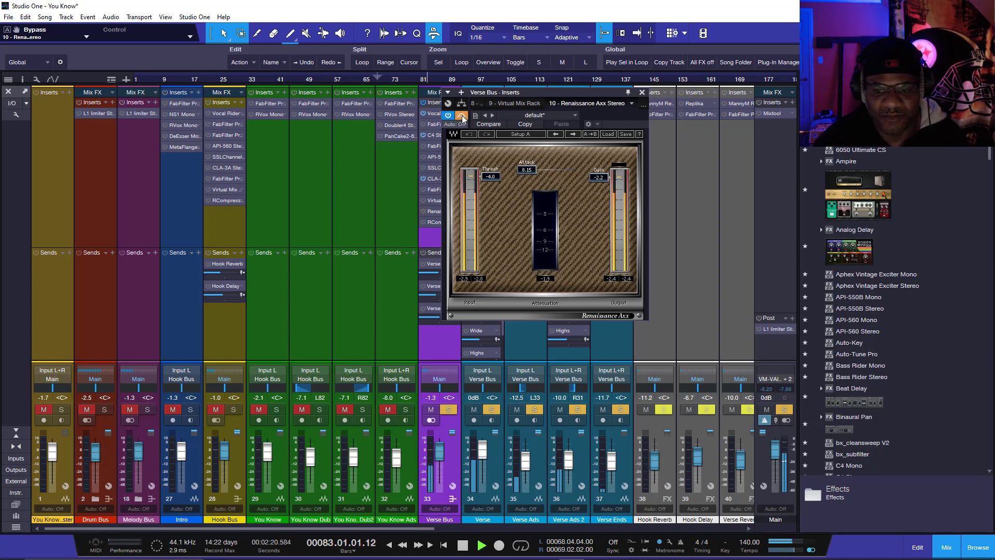
pyautogui.click(462, 116)
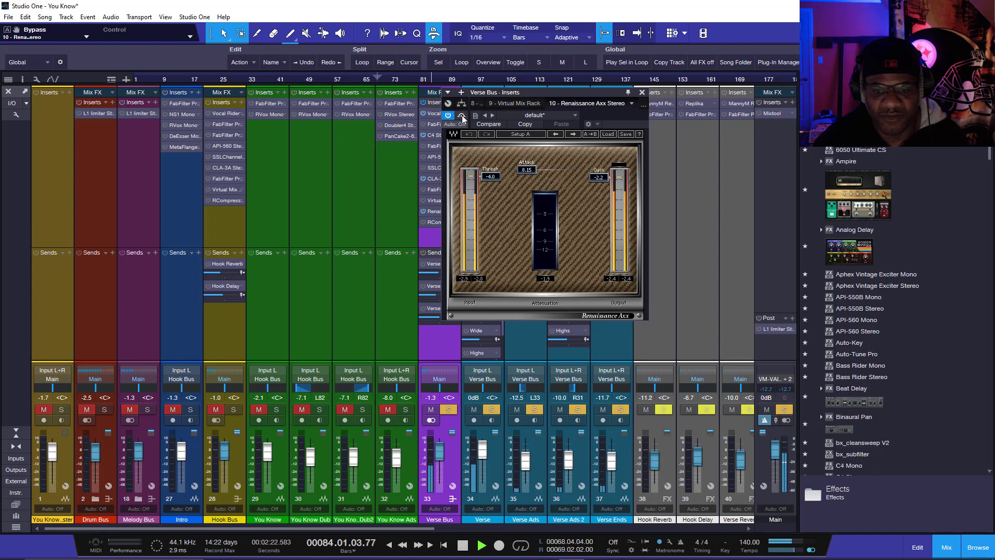
pyautogui.press('space')
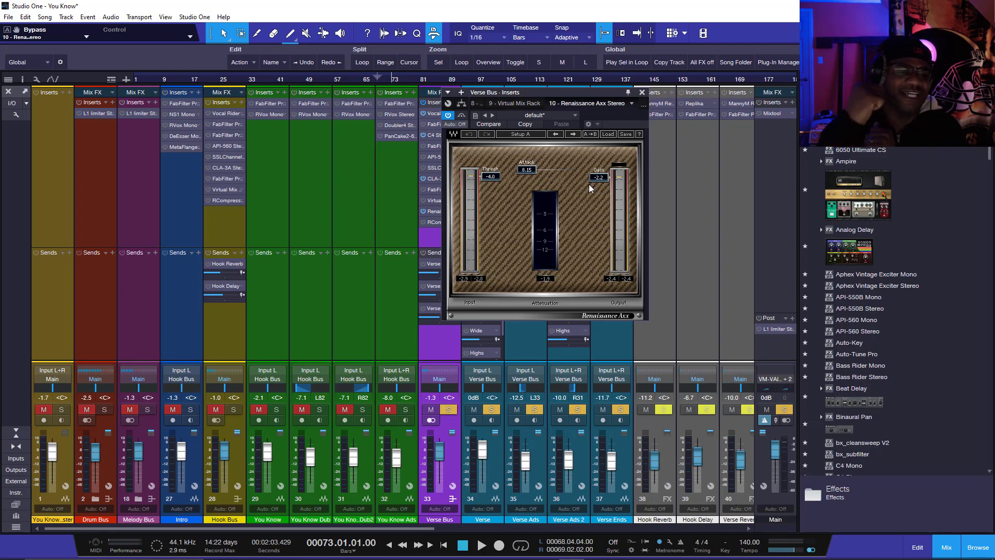
# Step: Replay from bar 73 for another Renaissance Axx bypass comparison, stop with it active, and close the plug-in window
pyautogui.press('space')
pyautogui.click(462, 115)
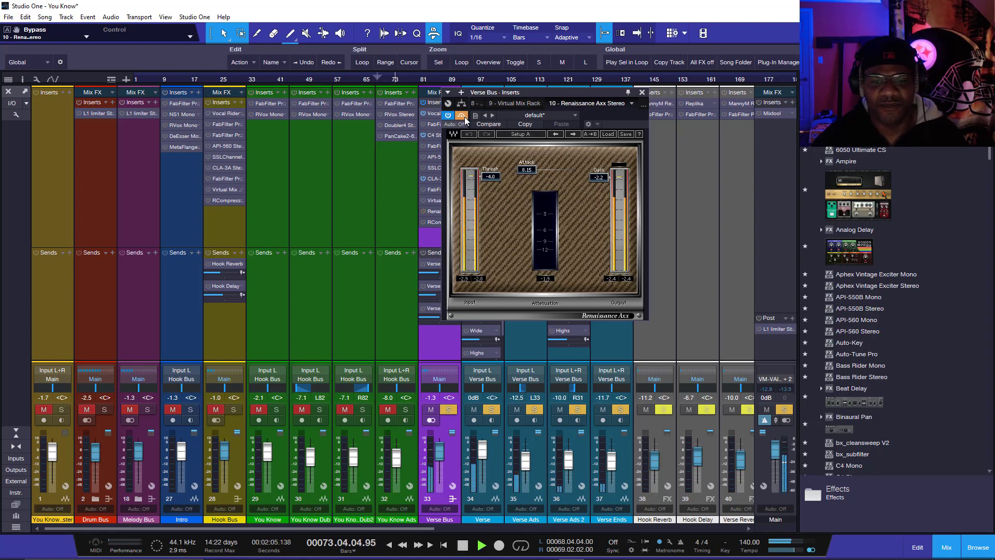
pyautogui.press('space')
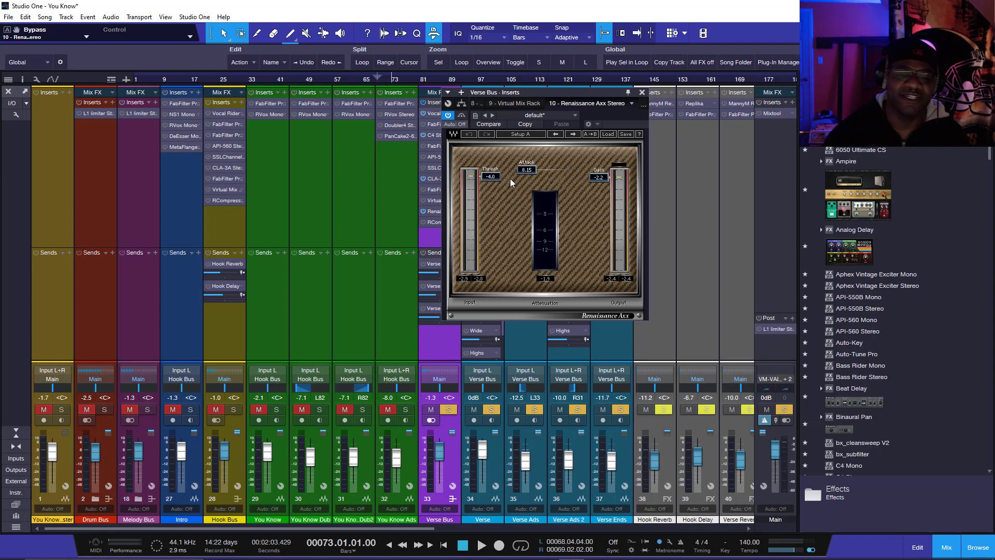
pyautogui.click(641, 93)
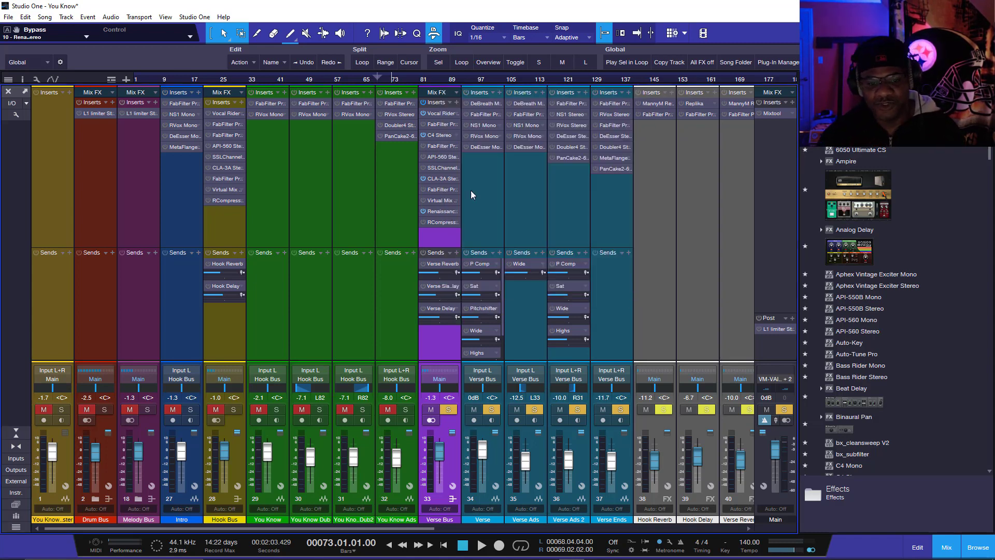
# Step: Open the RCompressor Stereo insert on the Verse Bus and audition it switched on and off from bar 73
pyautogui.click(443, 223)
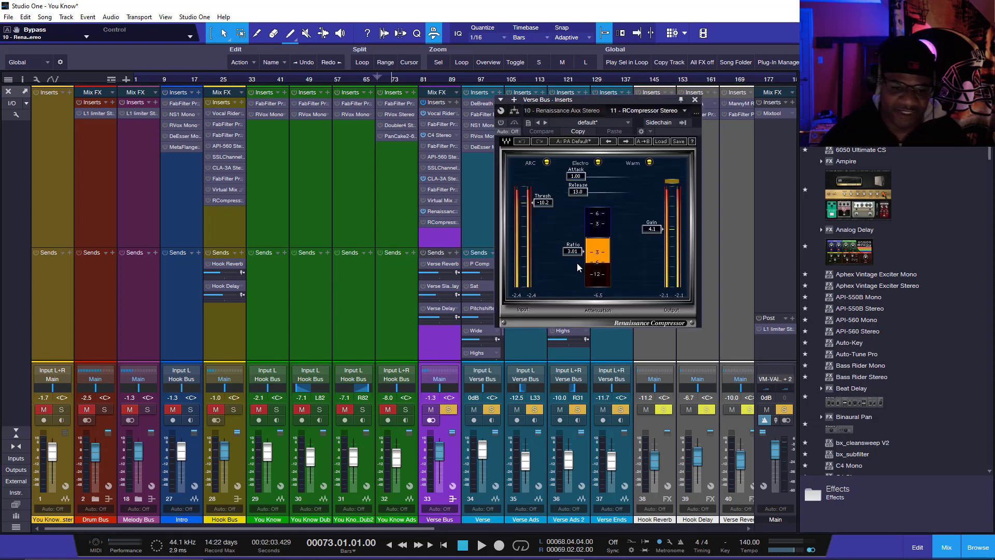
pyautogui.click(423, 221)
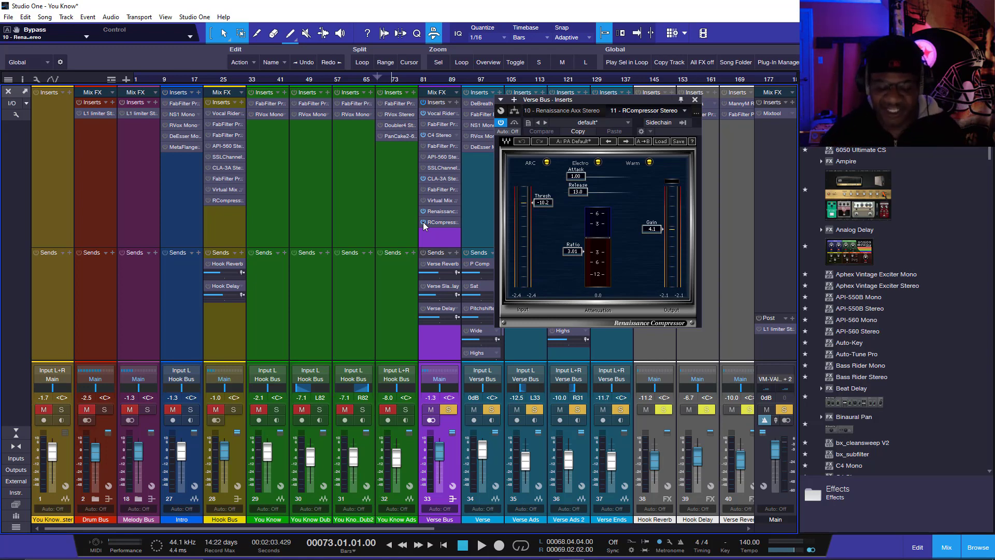
pyautogui.press('space')
pyautogui.moveTo(563, 100); pyautogui.dragTo(453, 101)
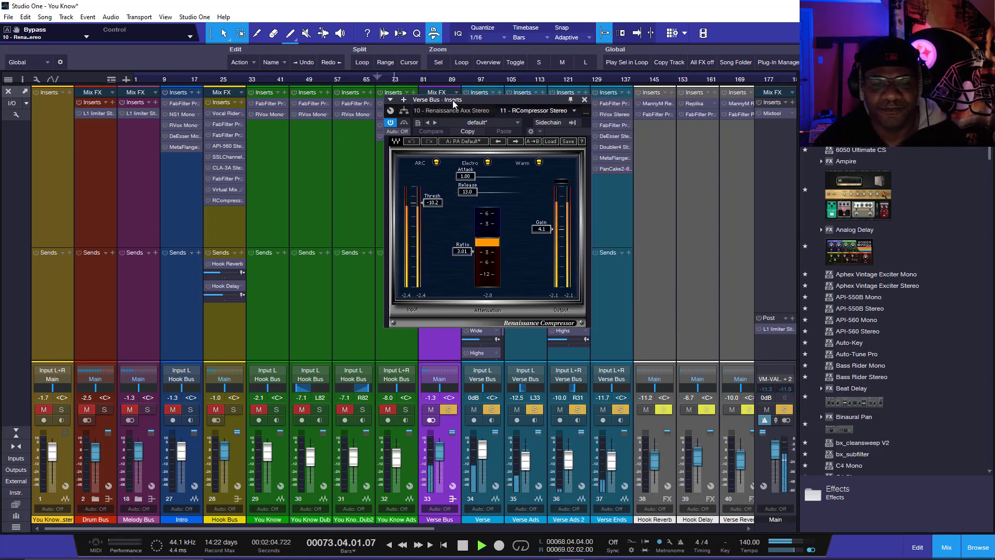
pyautogui.click(393, 125)
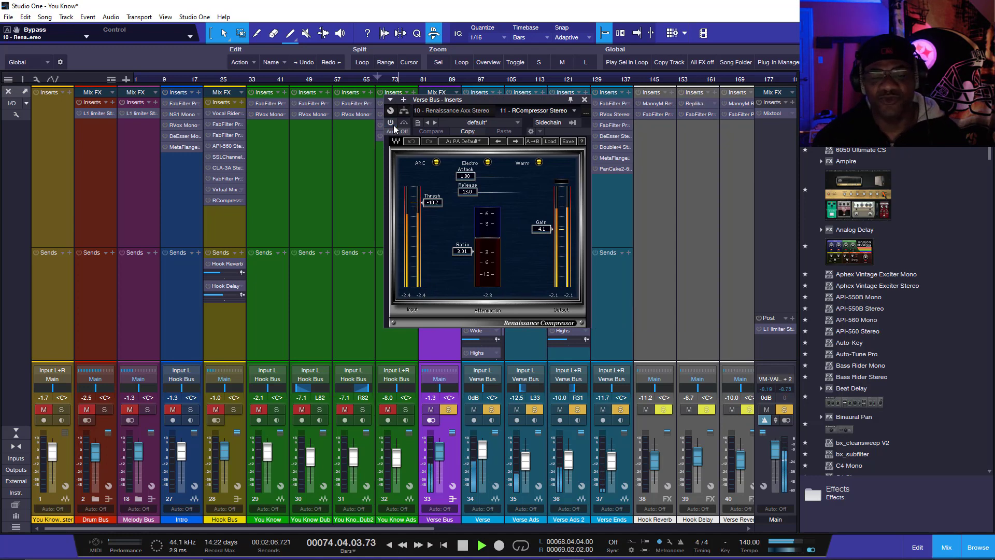
pyautogui.press('space')
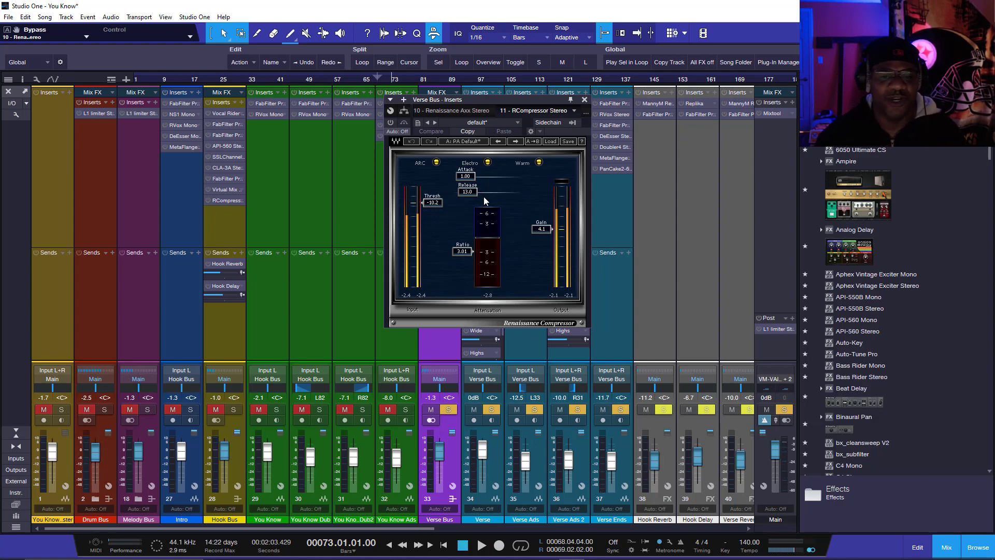
# Step: Reposition the RCompressor Stereo window beside the Verse Bus inserts and enable the plug-in
pyautogui.moveTo(536, 104); pyautogui.dragTo(683, 105)
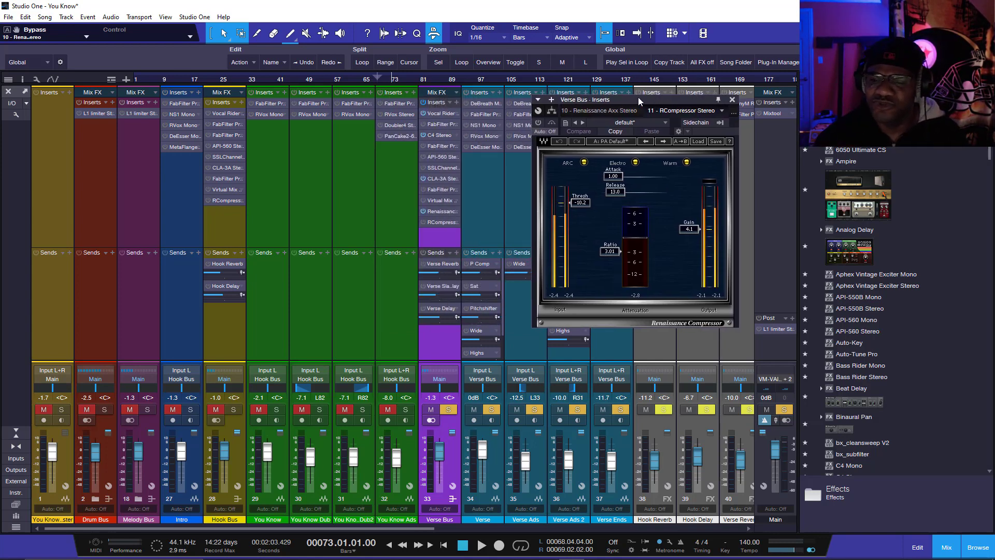
pyautogui.moveTo(639, 98); pyautogui.dragTo(583, 88)
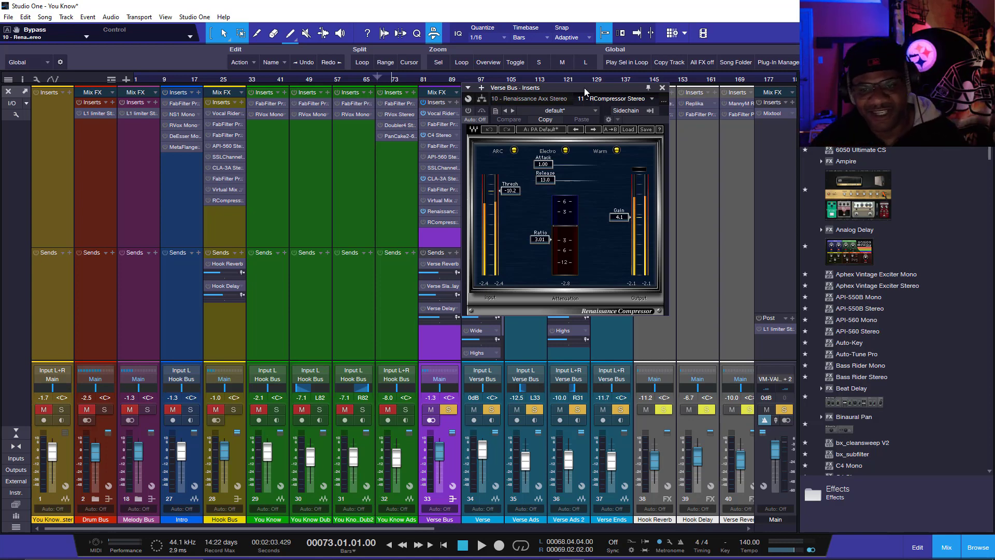
pyautogui.moveTo(584, 90); pyautogui.dragTo(584, 100)
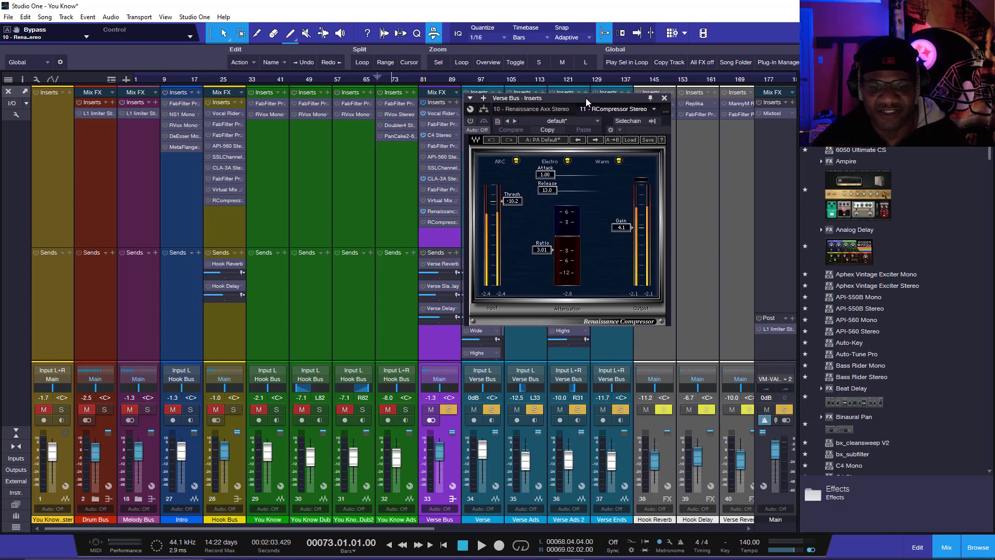
pyautogui.click(468, 121)
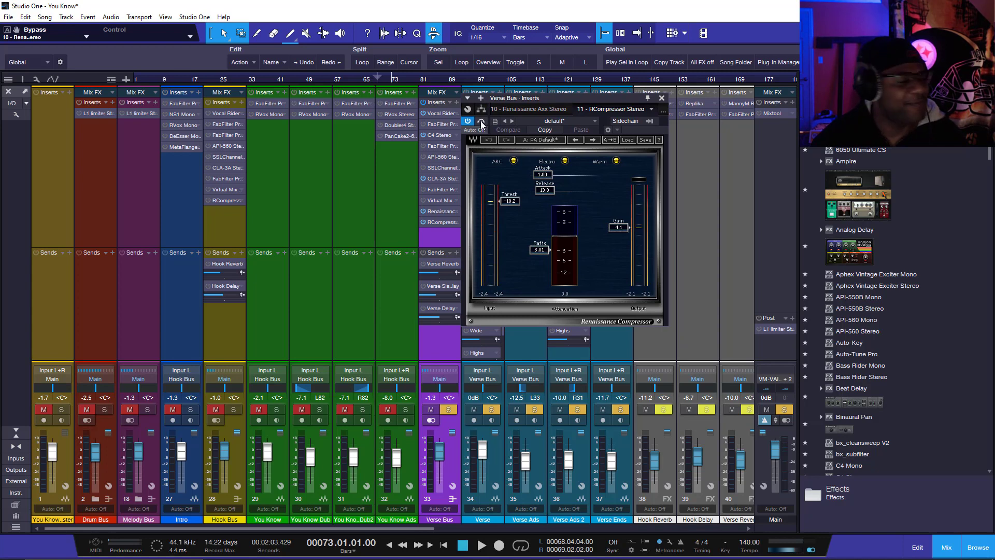
# Step: Play the verse from bar 73, compare RCompressor bypassed and active, and stop playback with it active
pyautogui.press('space')
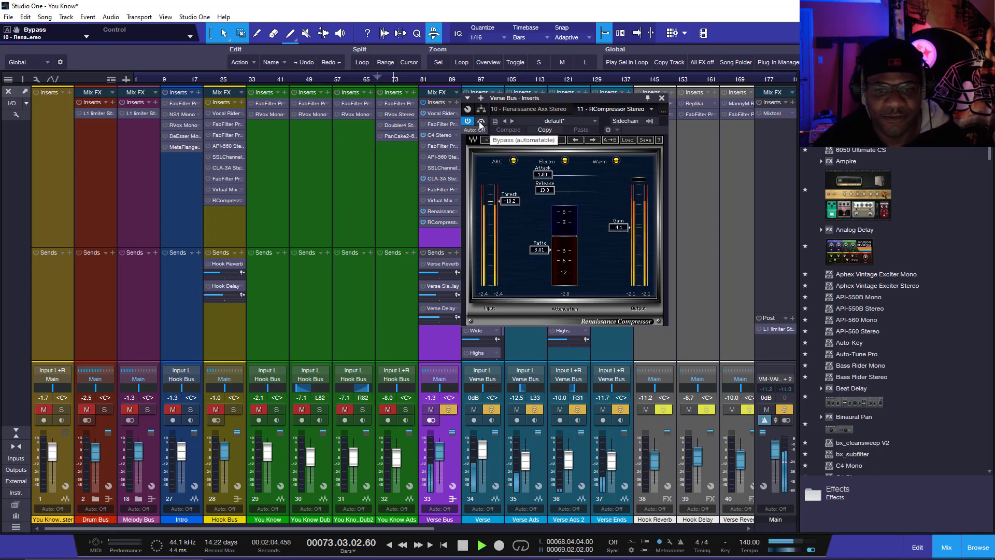
pyautogui.click(480, 122)
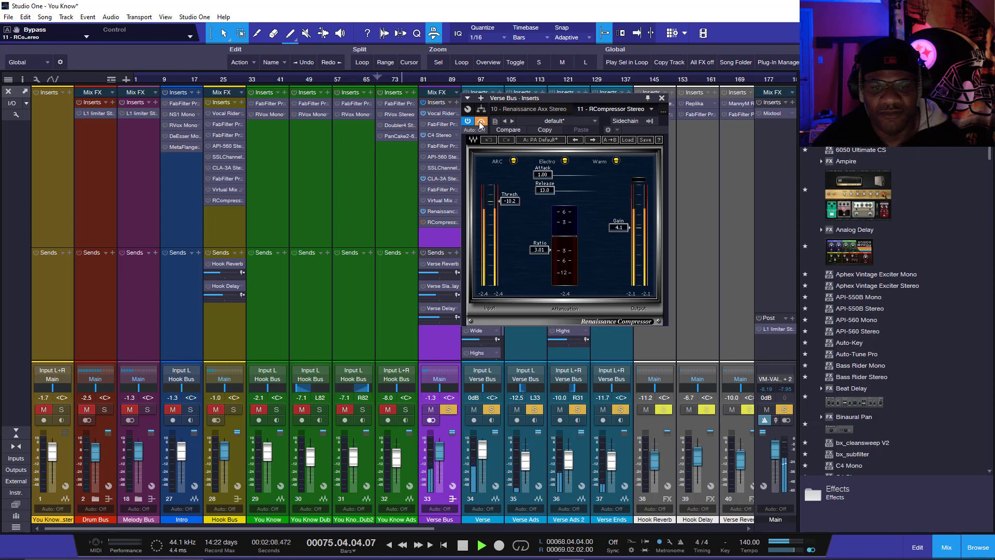
pyautogui.click(480, 122)
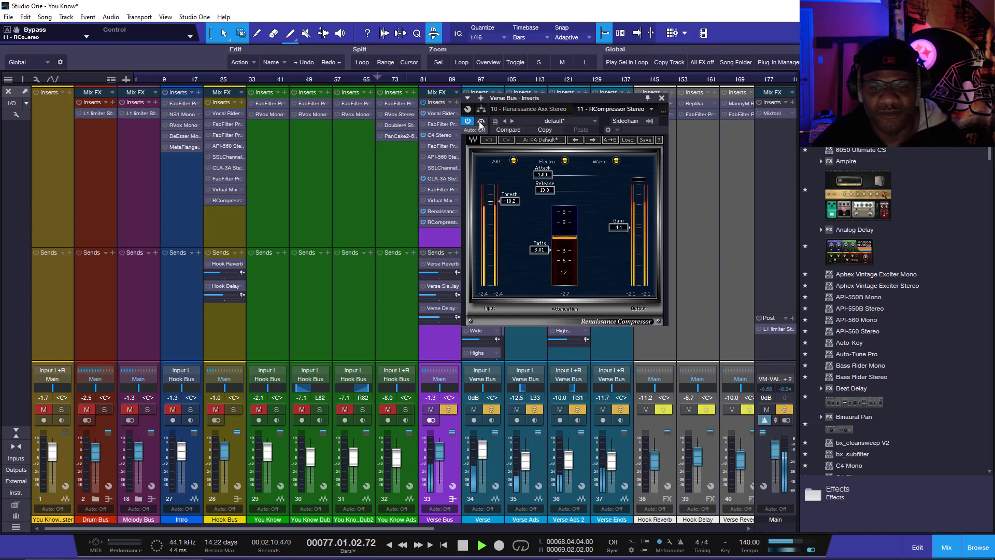
pyautogui.press('space')
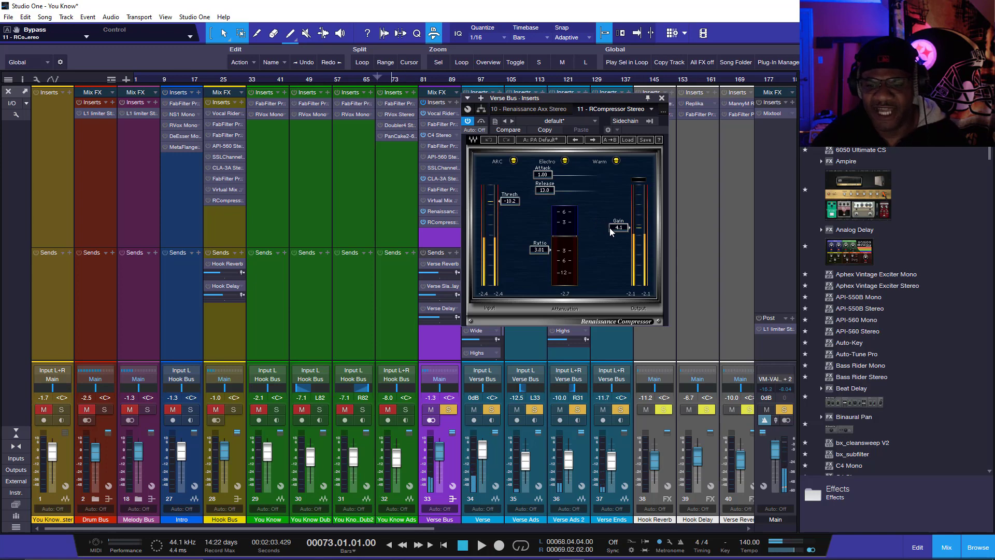
# Step: Lower the RCompressor gain to 0.7 and replay from bar 73, switching bypass on and off several times to compare
pyautogui.moveTo(611, 231); pyautogui.dragTo(611, 262)
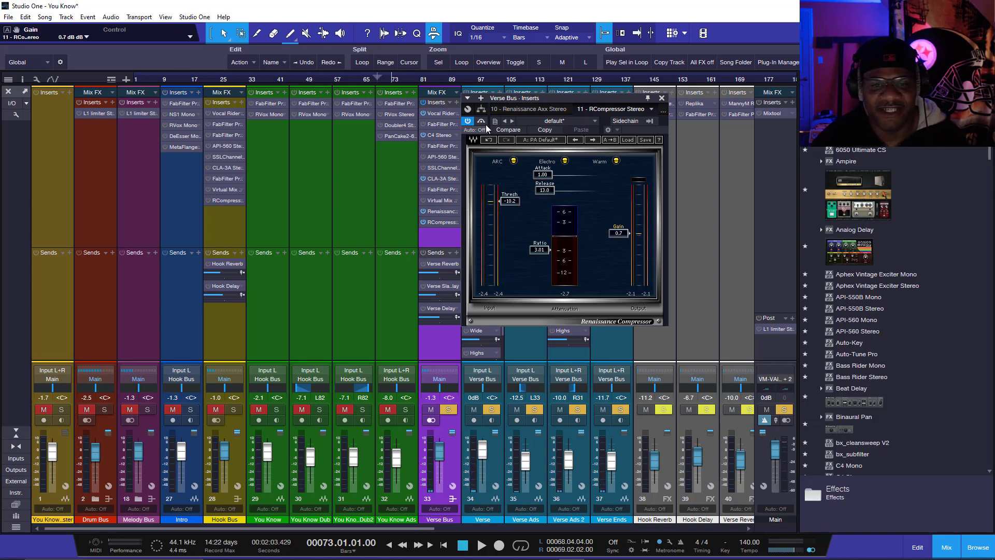
pyautogui.press('space')
pyautogui.click(482, 122)
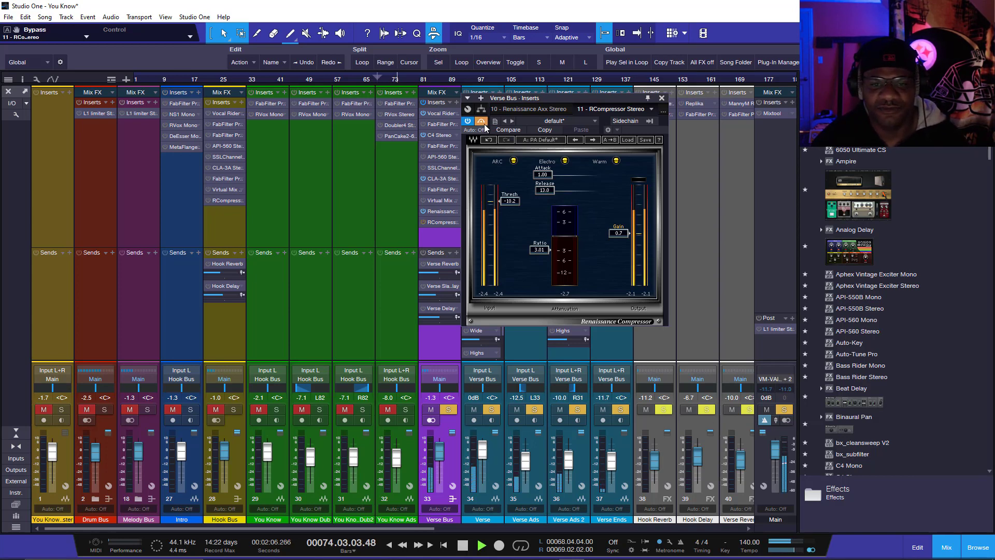
pyautogui.click(485, 125)
pyautogui.click(485, 125)
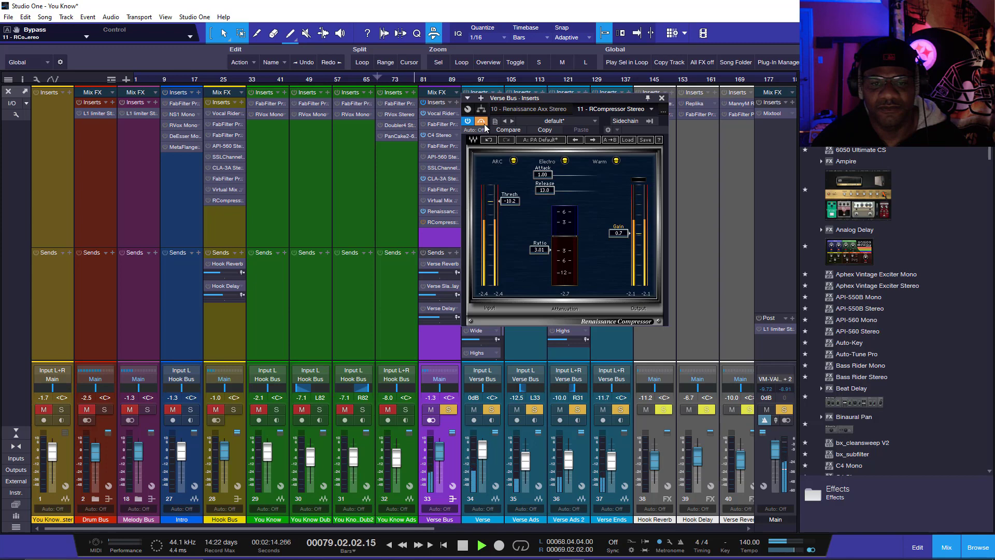
pyautogui.click(484, 125)
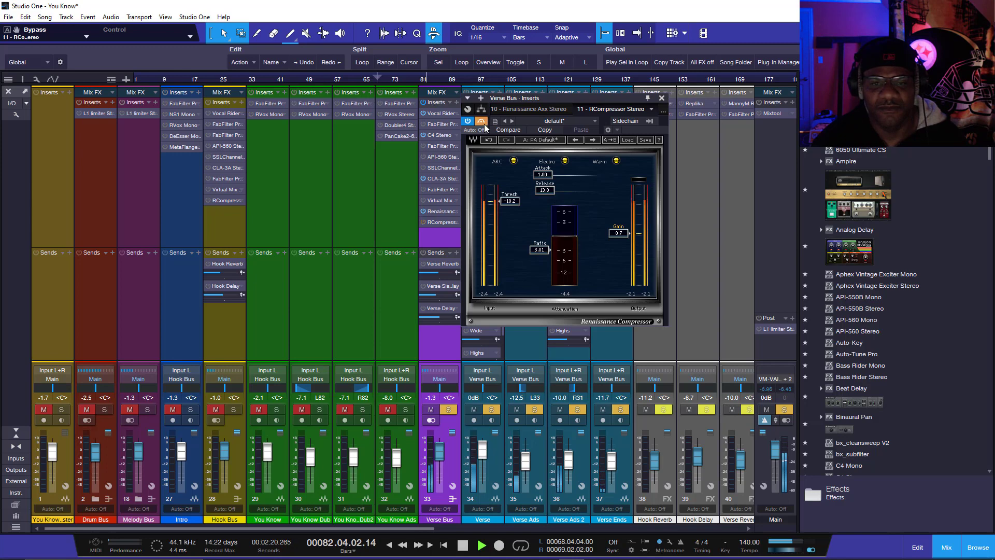
pyautogui.press('space')
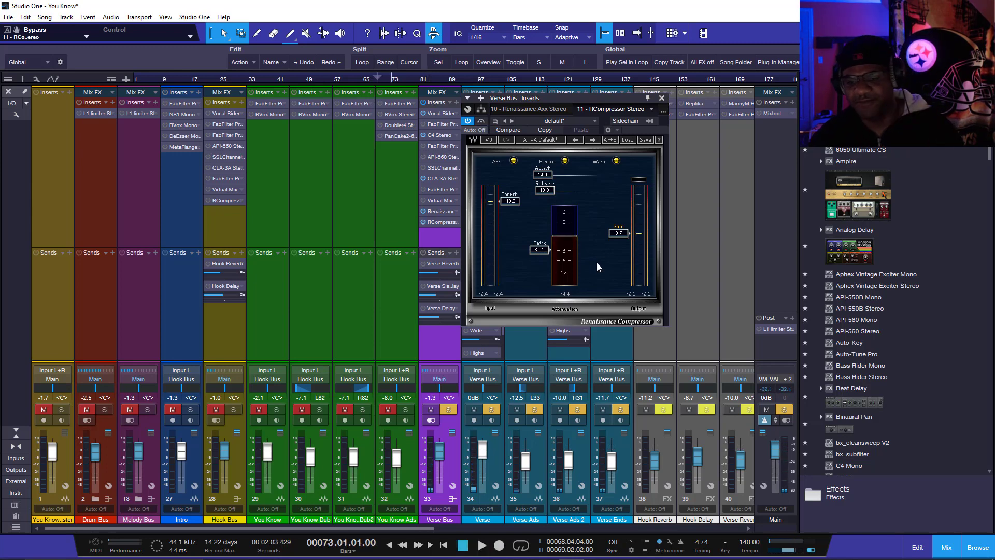
# Step: Set the RCompressor gain to 4.2 and close the plug-in window
pyautogui.moveTo(608, 235); pyautogui.dragTo(607, 219)
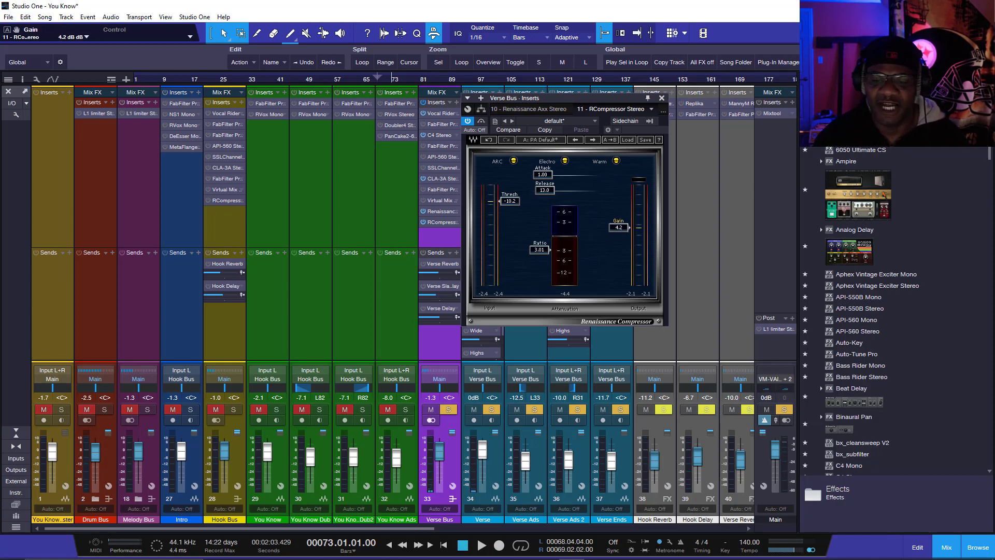
pyautogui.click(662, 98)
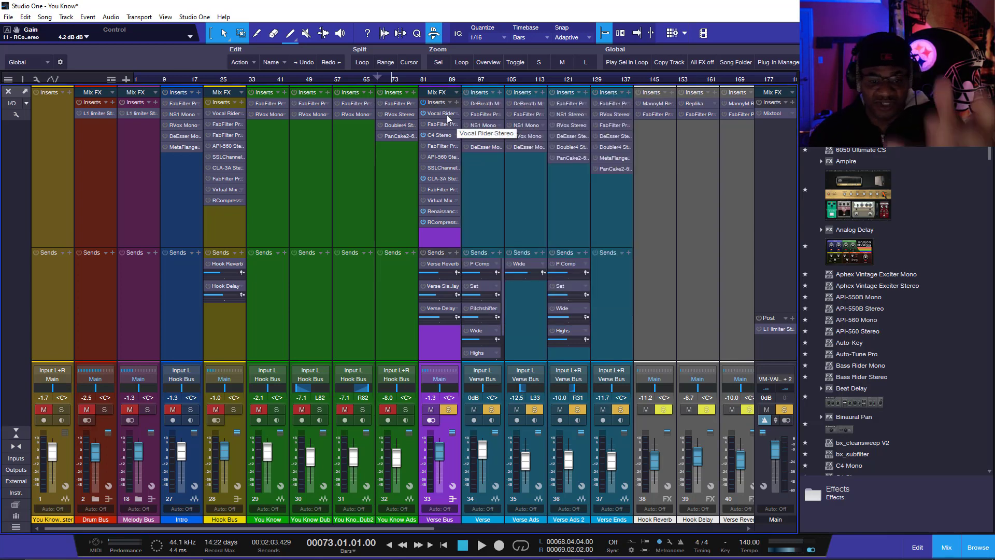
pyautogui.click(447, 222)
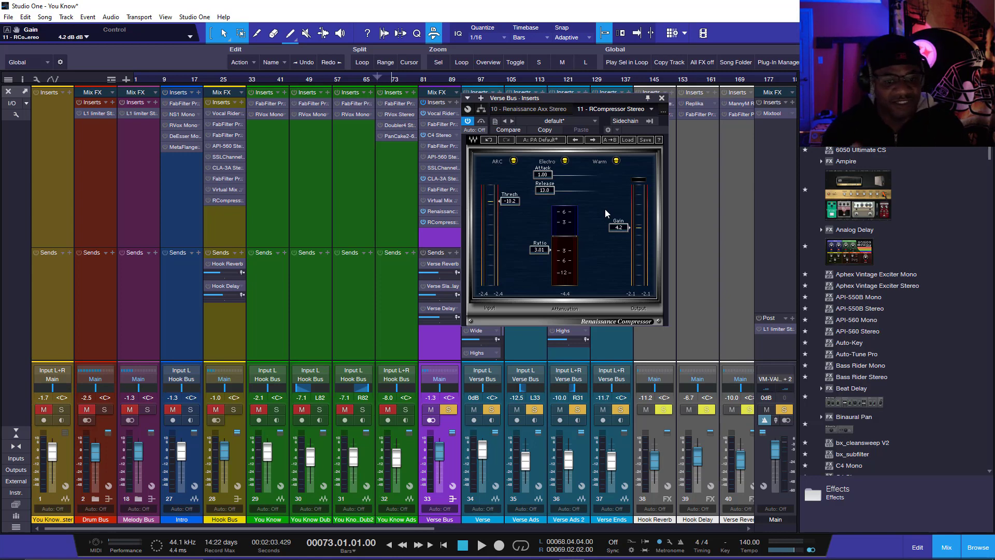
pyautogui.click(662, 99)
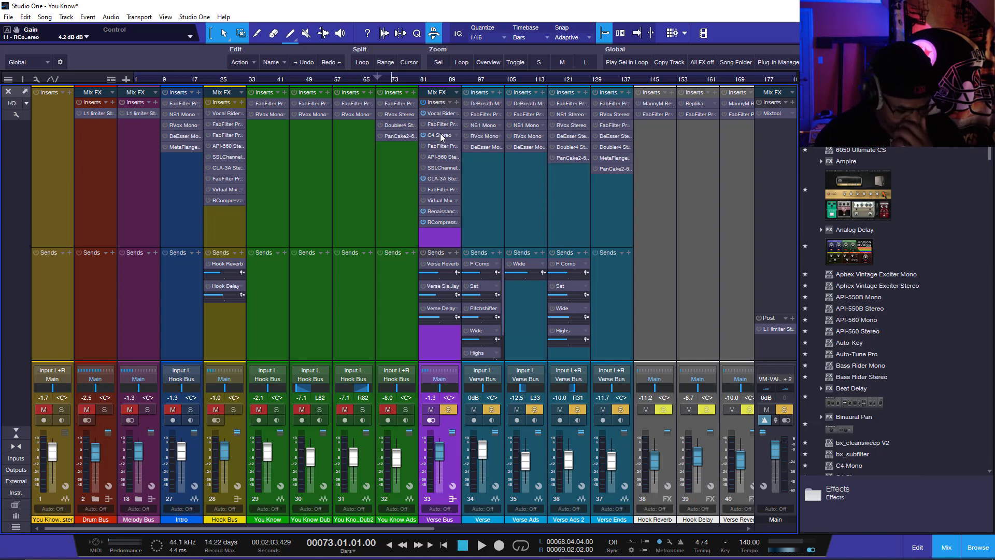
pyautogui.doubleClick(447, 225)
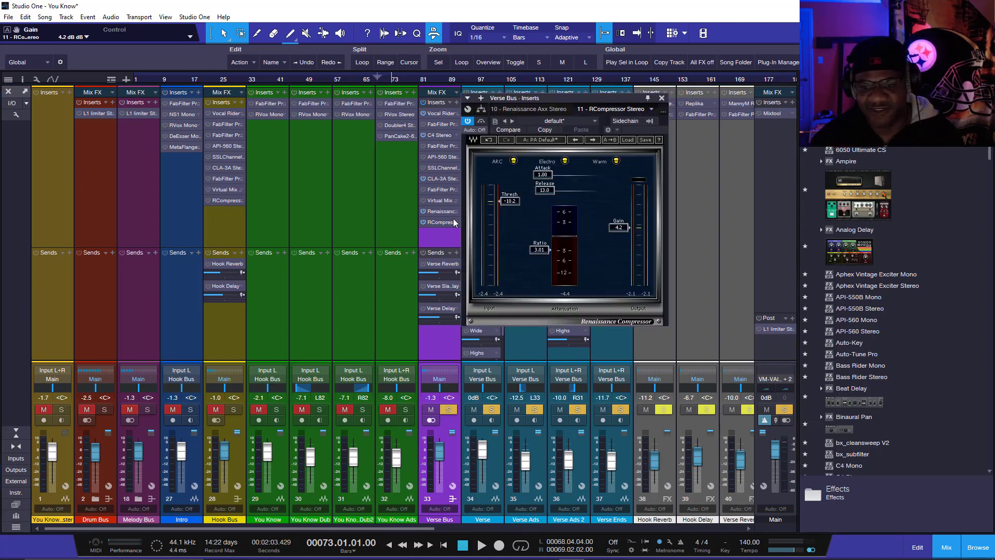
pyautogui.click(662, 98)
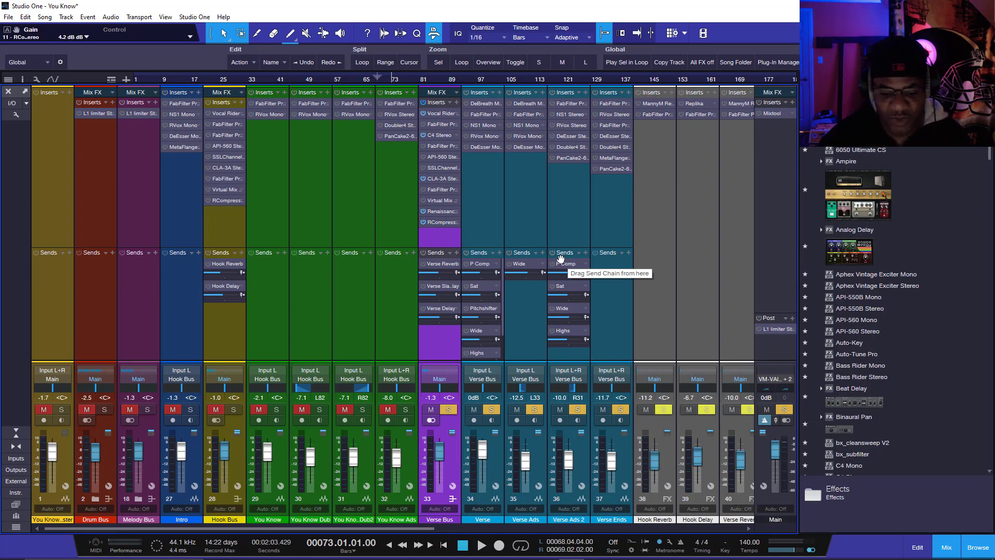
# Step: Open the RVox Mono insert on the Verse channel, reposition its window over the mixer, and enable it
pyautogui.doubleClick(482, 138)
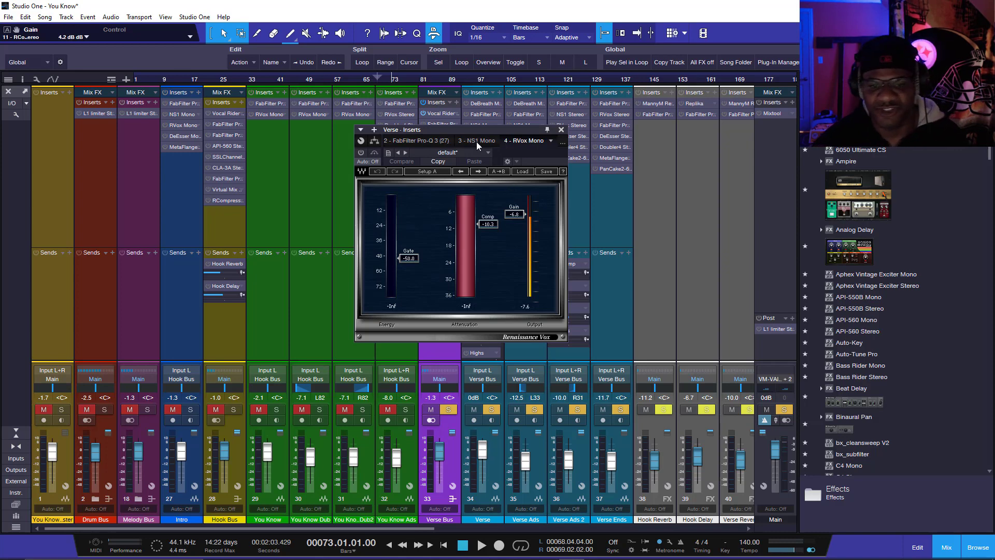
pyautogui.moveTo(475, 129); pyautogui.dragTo(551, 114)
pyautogui.click(439, 137)
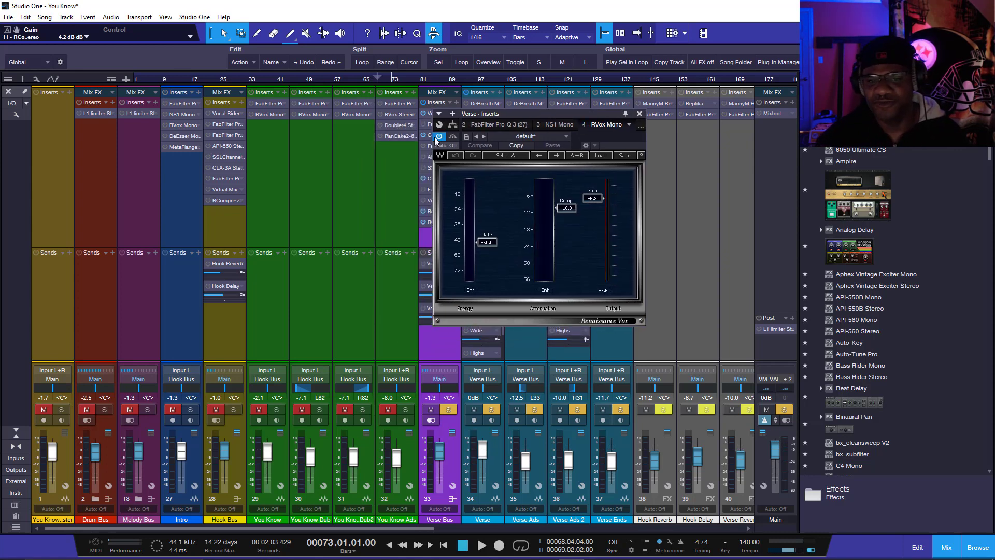
# Step: Play from bar 73 comparing RVox Mono bypassed and active several times, stop with it active, and close its window
pyautogui.press('space')
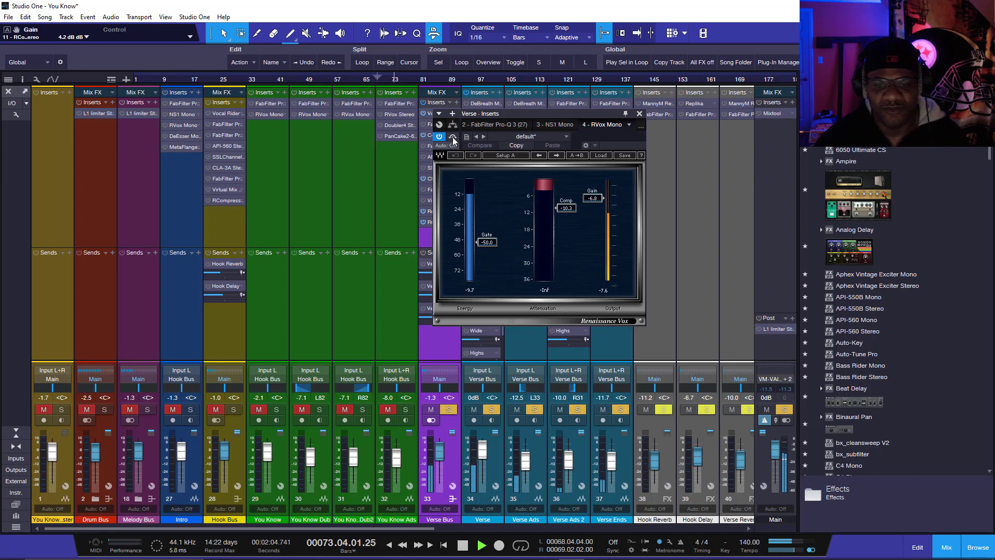
pyautogui.click(454, 137)
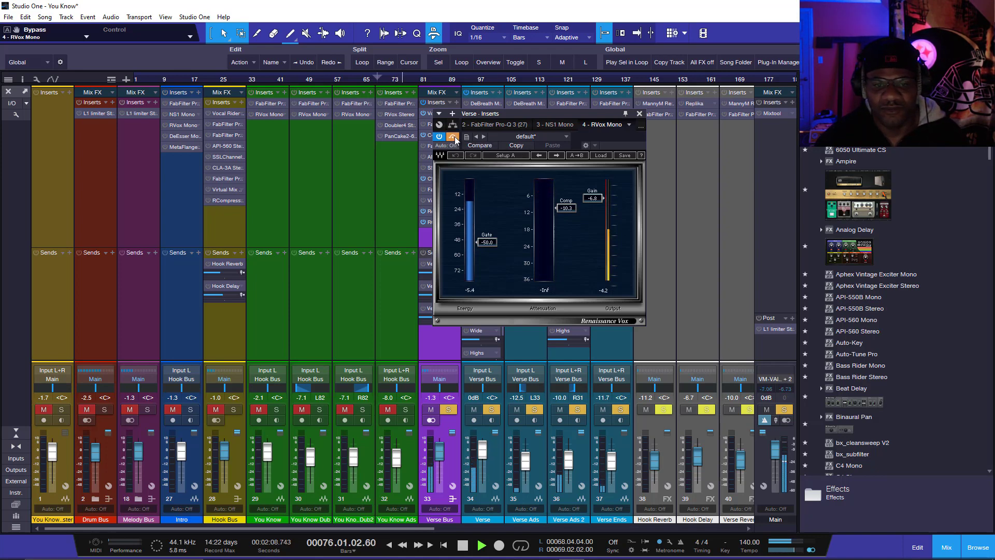
pyautogui.click(454, 137)
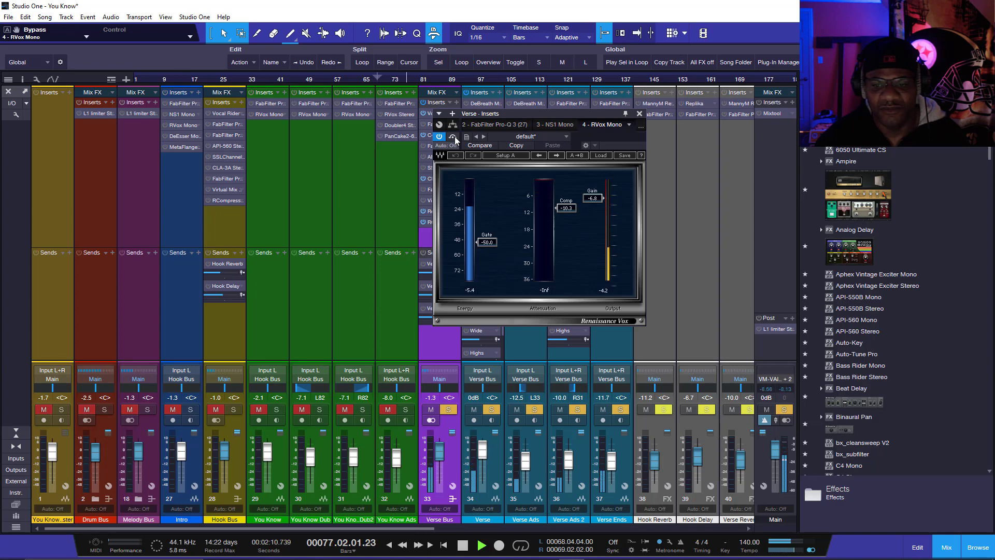
pyautogui.click(454, 137)
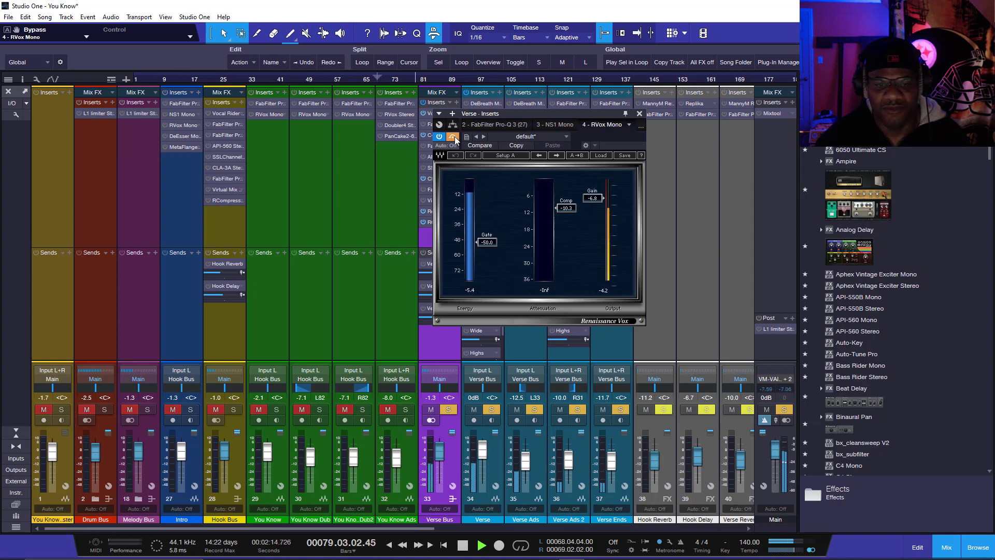
pyautogui.click(454, 137)
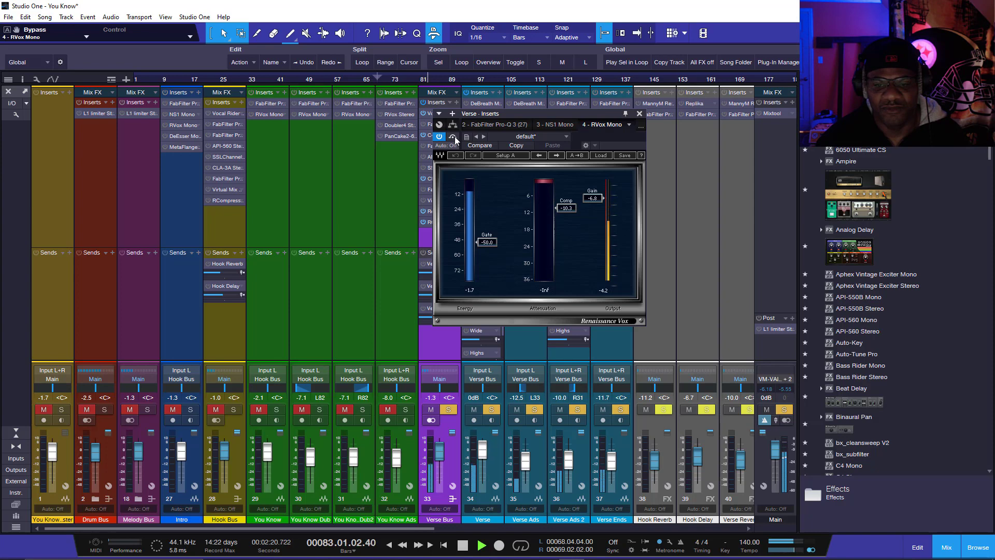
pyautogui.click(454, 136)
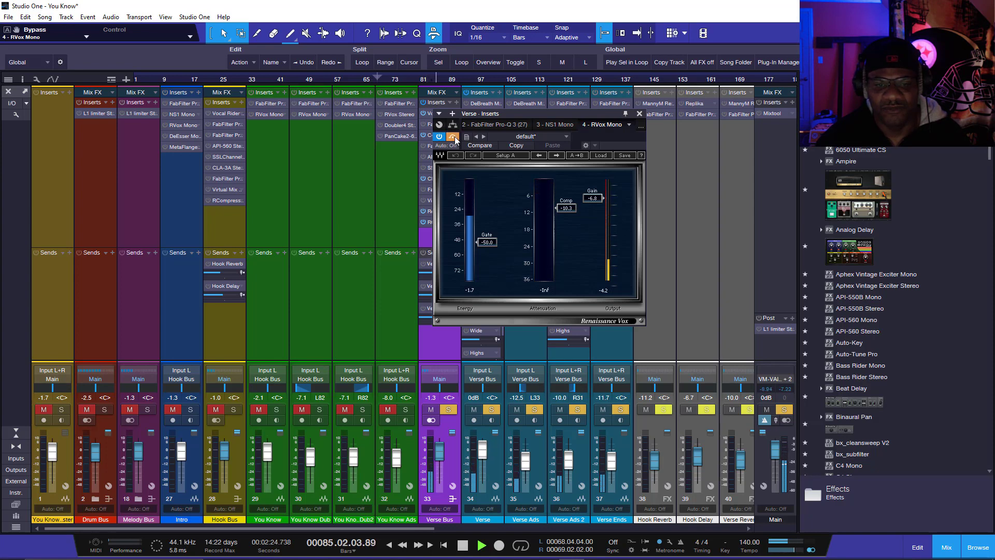
pyautogui.click(454, 137)
pyautogui.press('space')
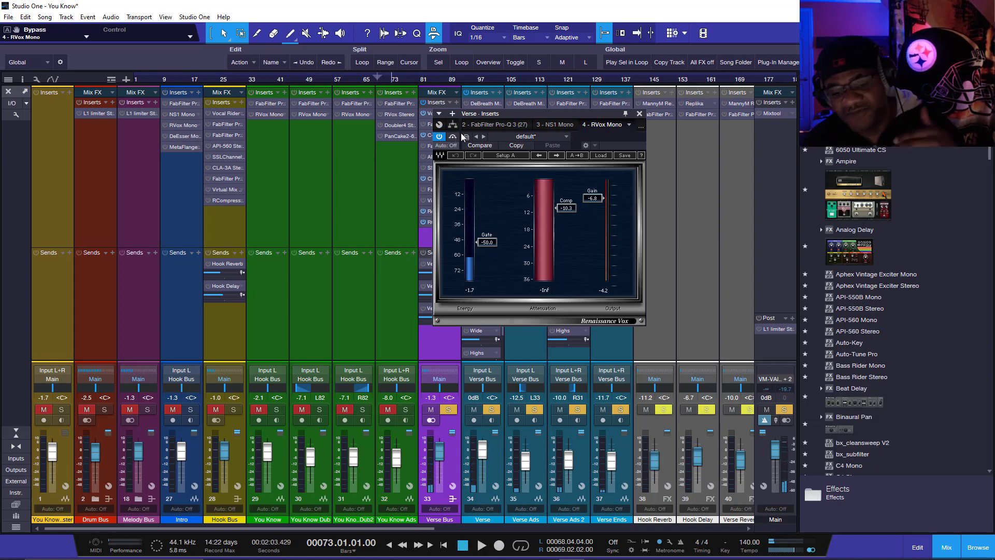
pyautogui.click(639, 113)
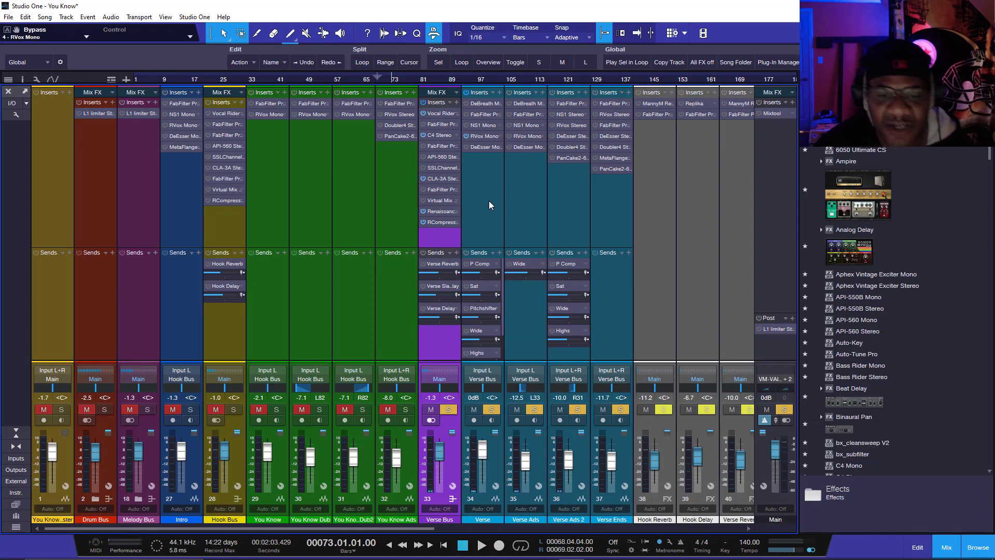
# Step: Open the NS1 Mono insert on the Verse channel, enable it, and play the verse from bar 73
pyautogui.click(480, 128)
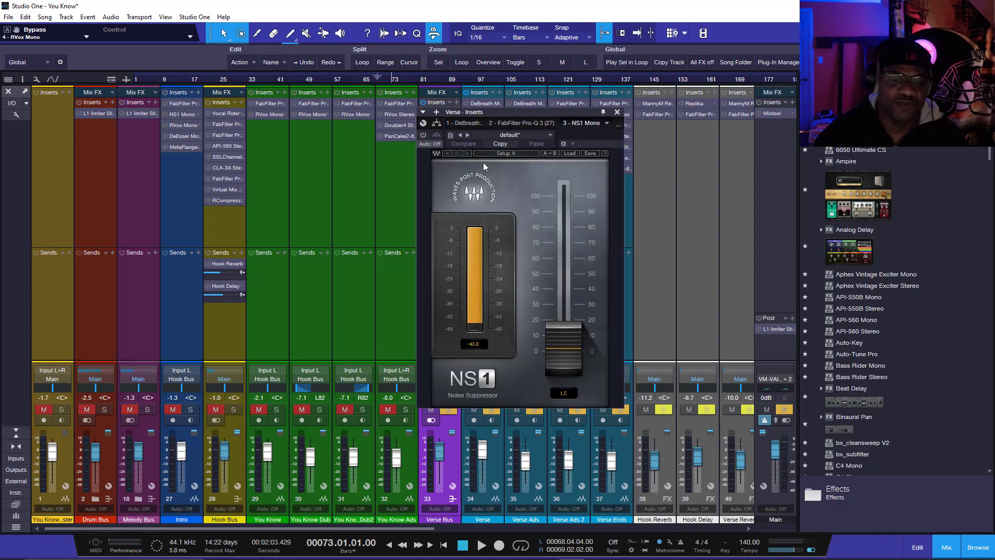
pyautogui.click(427, 134)
pyautogui.press('space')
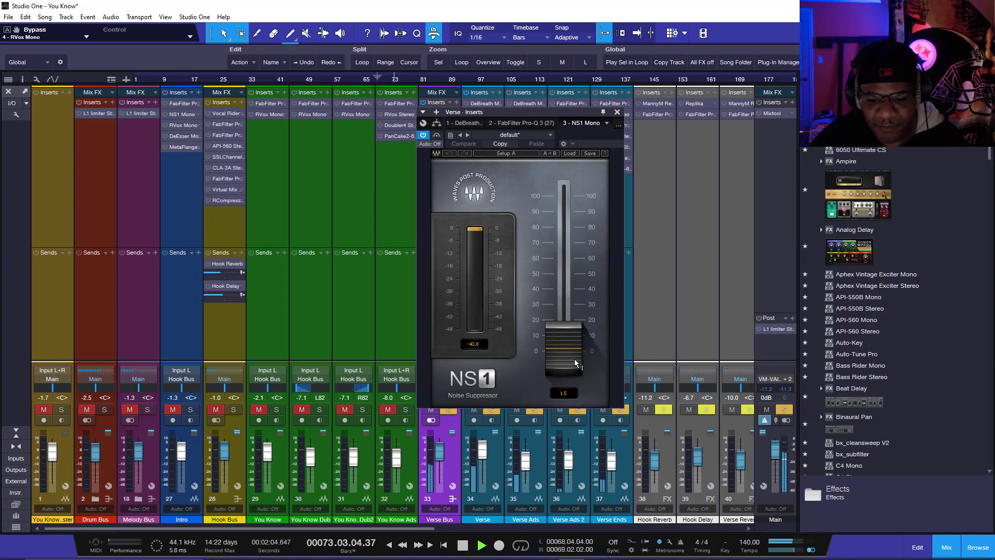
# Step: Raise the NS1 noise suppression to 15.7 during playback, close its window, and stop playback
pyautogui.moveTo(574, 359); pyautogui.dragTo(574, 335)
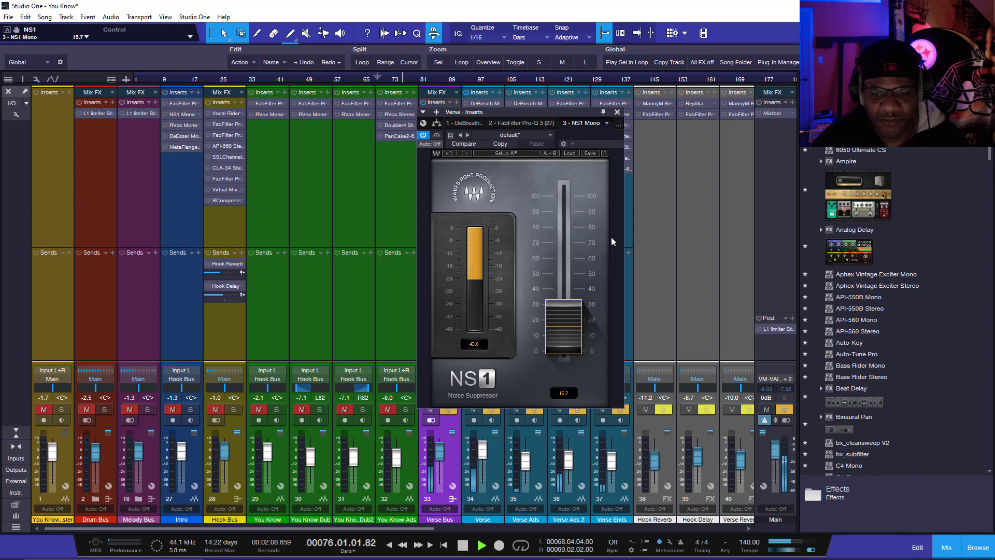
pyautogui.click(617, 111)
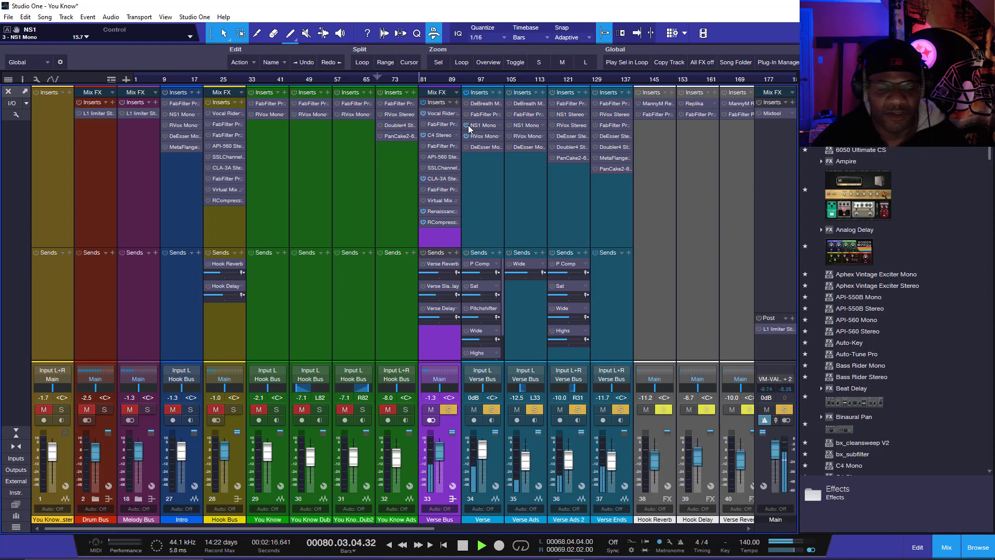
pyautogui.press('space')
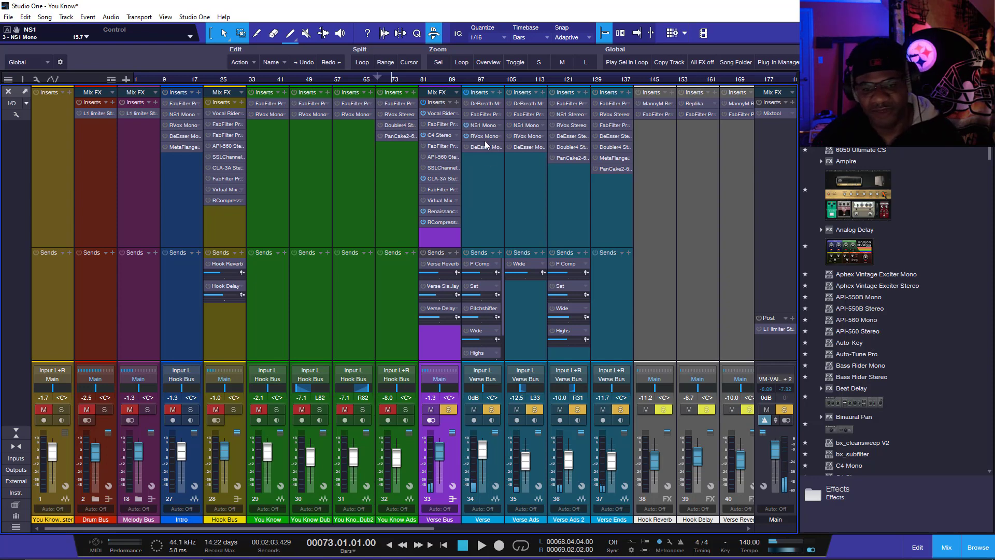
# Step: Reopen NS1 Mono on the Verse channel and set its noise suppression fader to 1.5
pyautogui.click(480, 127)
pyautogui.moveTo(573, 332); pyautogui.dragTo(574, 354)
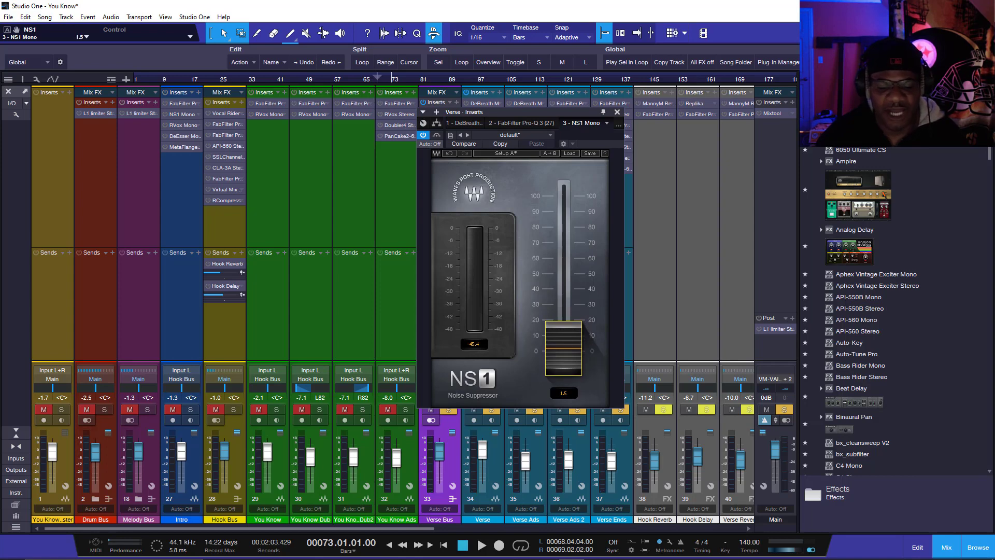
# Step: Close the Verse channel's NS1 window and check the NS1 settings on the Verse Ads and Verse Ads 2 channels
pyautogui.click(617, 112)
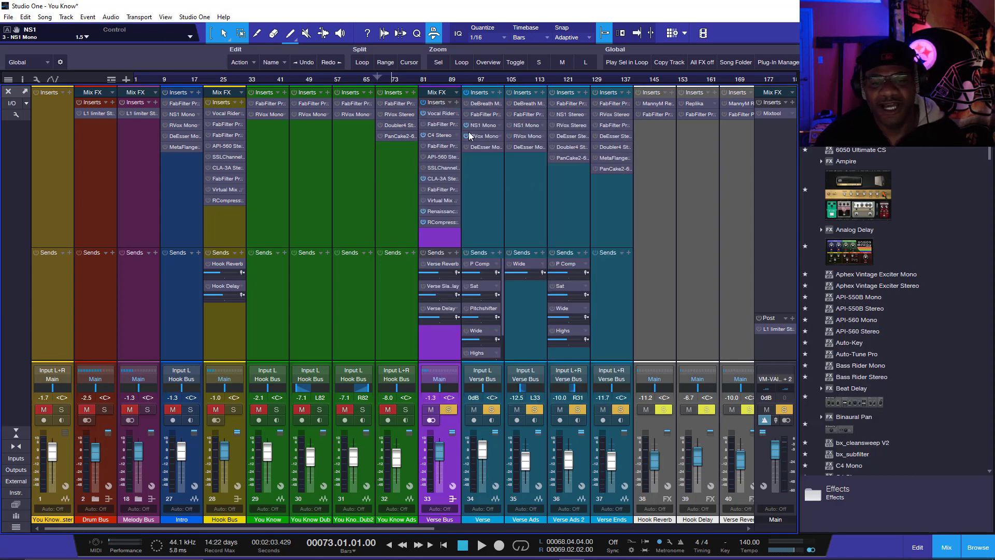
pyautogui.click(524, 125)
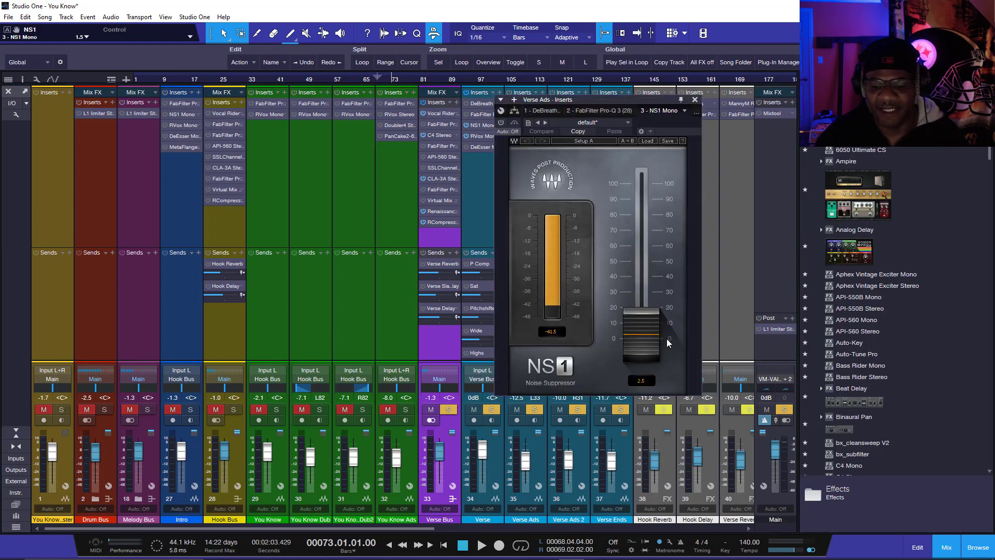
pyautogui.click(695, 100)
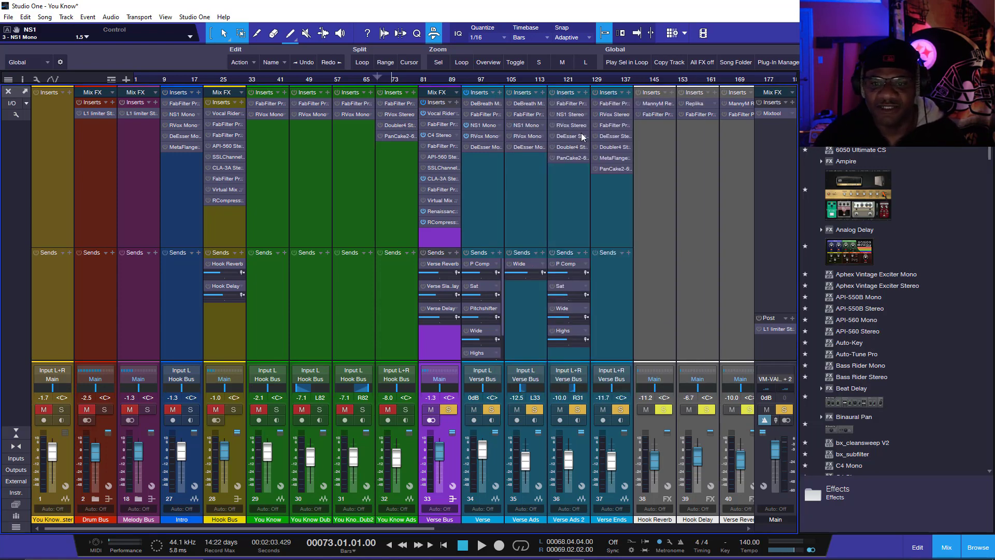
pyautogui.click(570, 114)
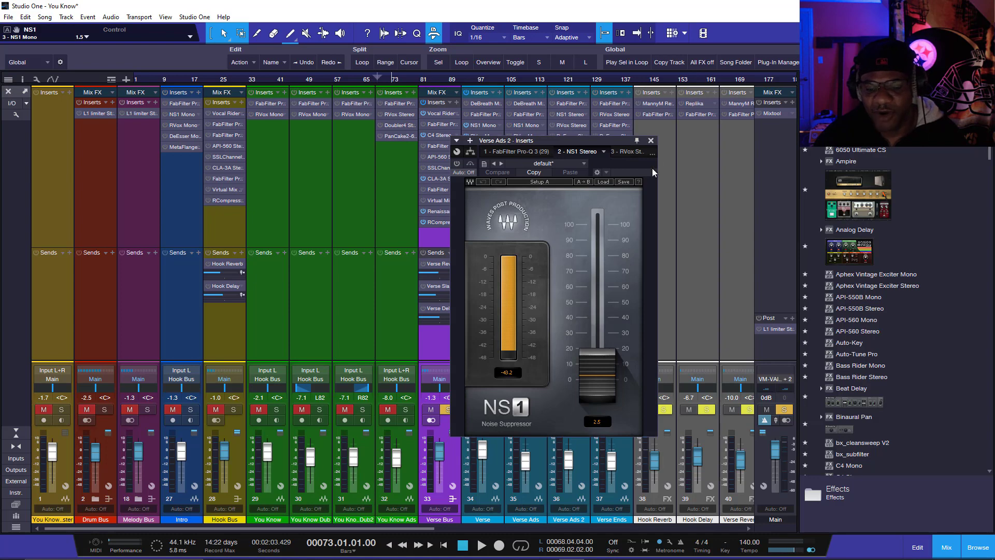
pyautogui.click(651, 141)
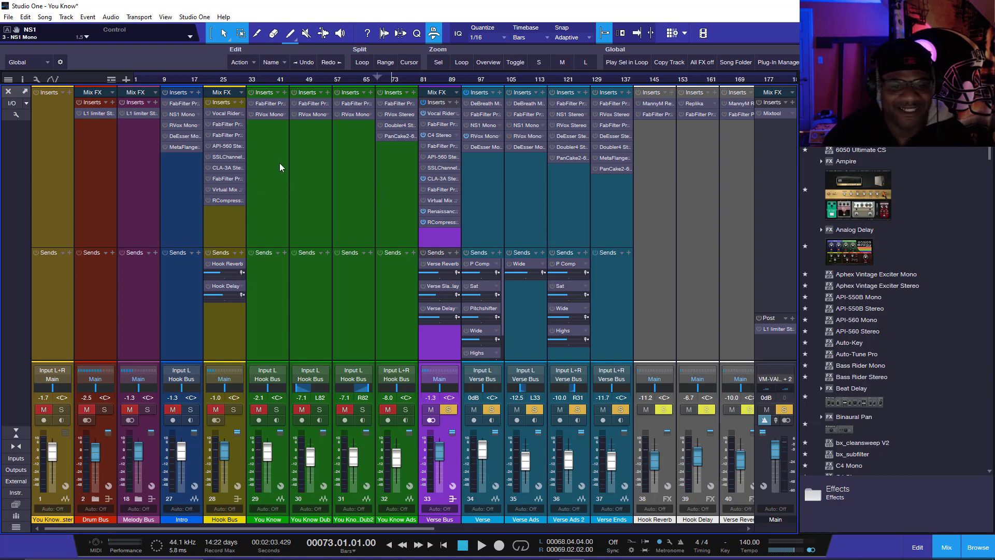
# Step: View the vocal clips in the arrangement, return to the mixer, and move the playback position to bar 51
pyautogui.click(946, 547)
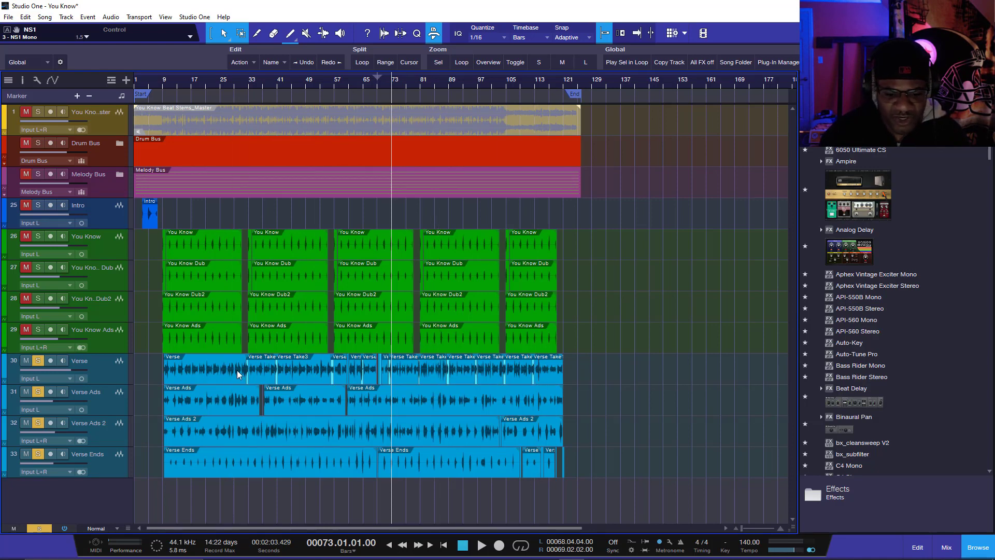
pyautogui.click(947, 546)
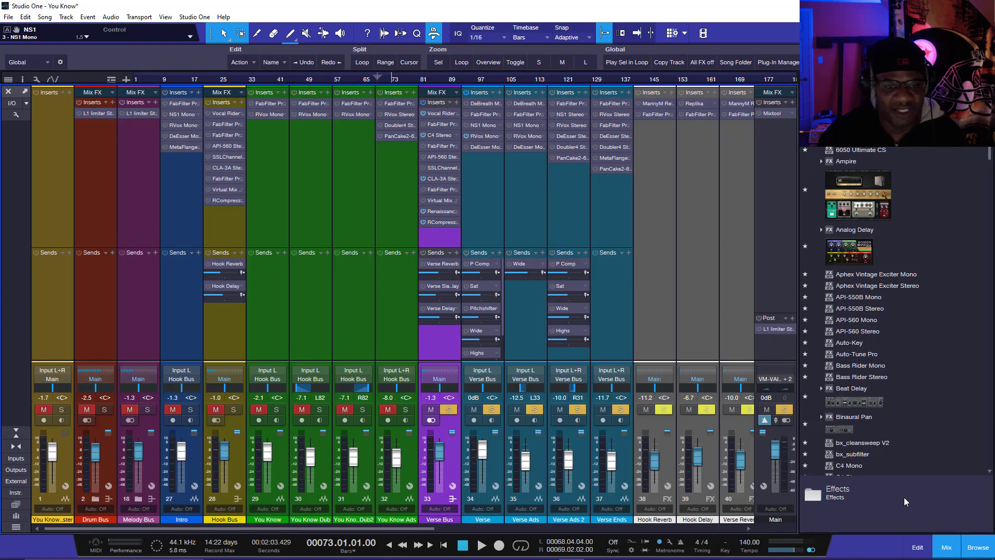
pyautogui.click(313, 78)
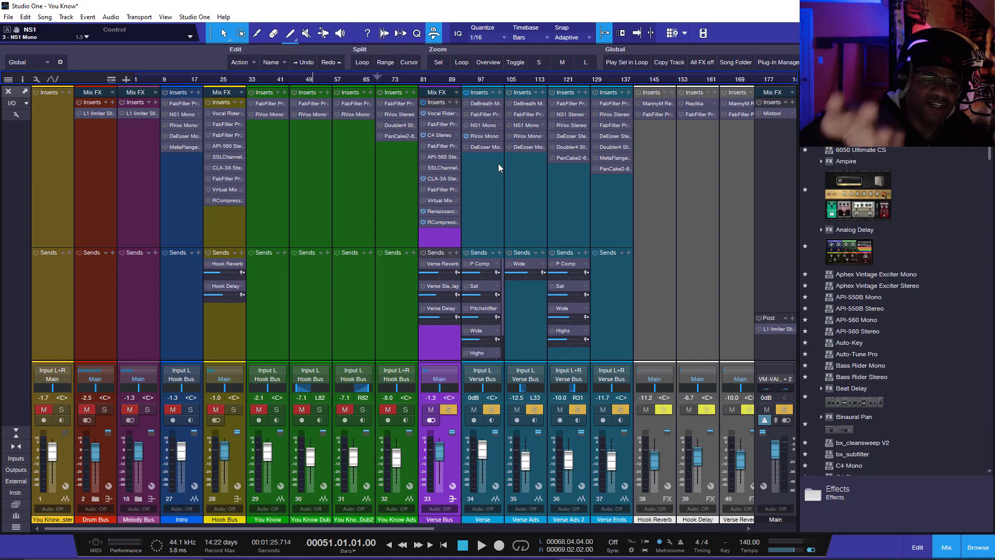
# Step: Check the RVox Mono settings on the Verse Ads channel, close its window, and briefly view the arrangement without the mixer
pyautogui.doubleClick(528, 138)
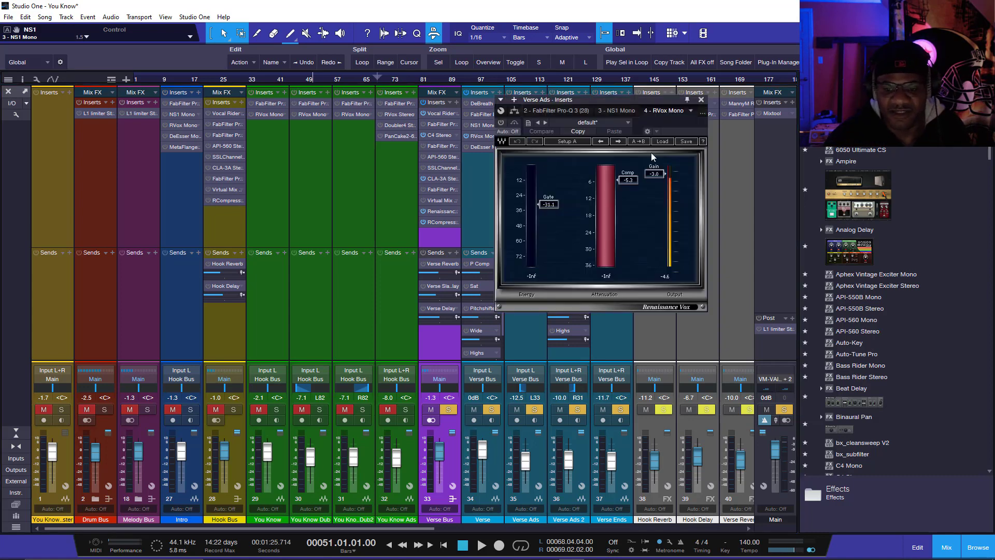
pyautogui.click(702, 100)
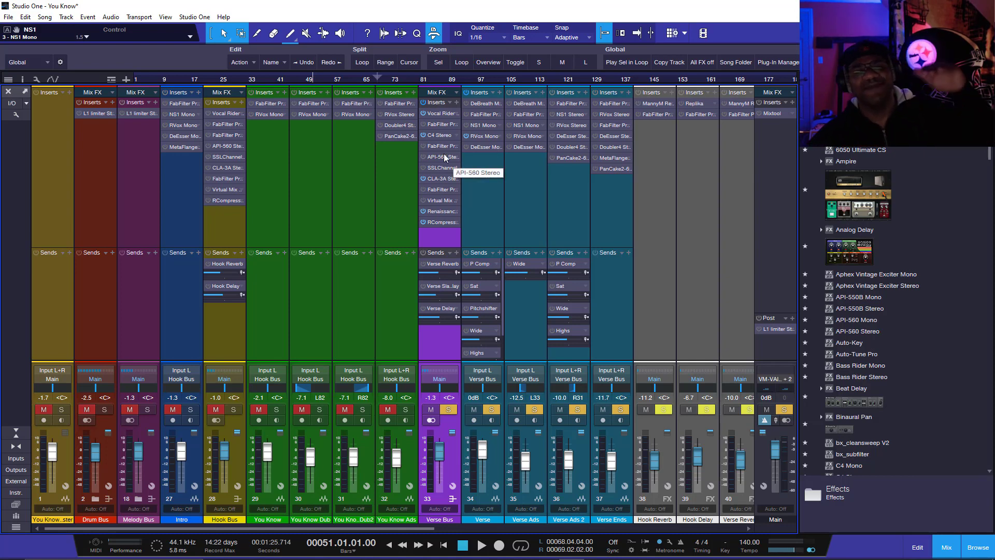
pyautogui.click(947, 547)
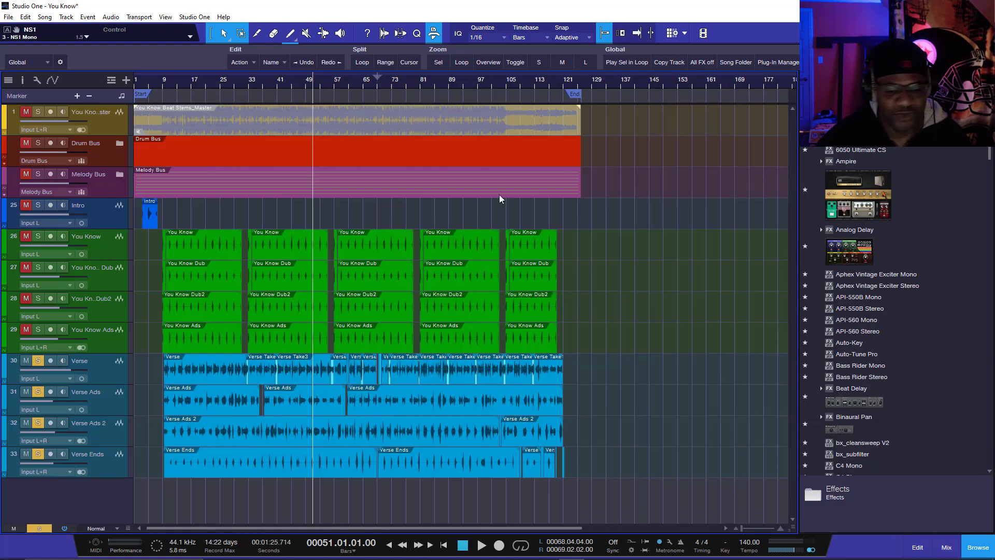
pyautogui.click(947, 547)
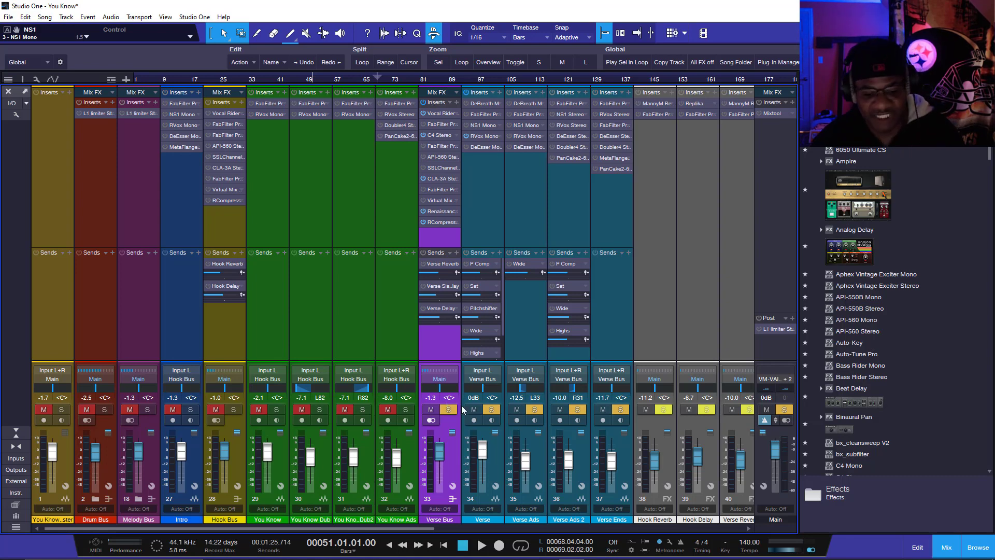
# Step: Turn off the Verse Bus solo and play the full mix from bar 51, comparing the bus inserts bypassed and active
pyautogui.click(448, 410)
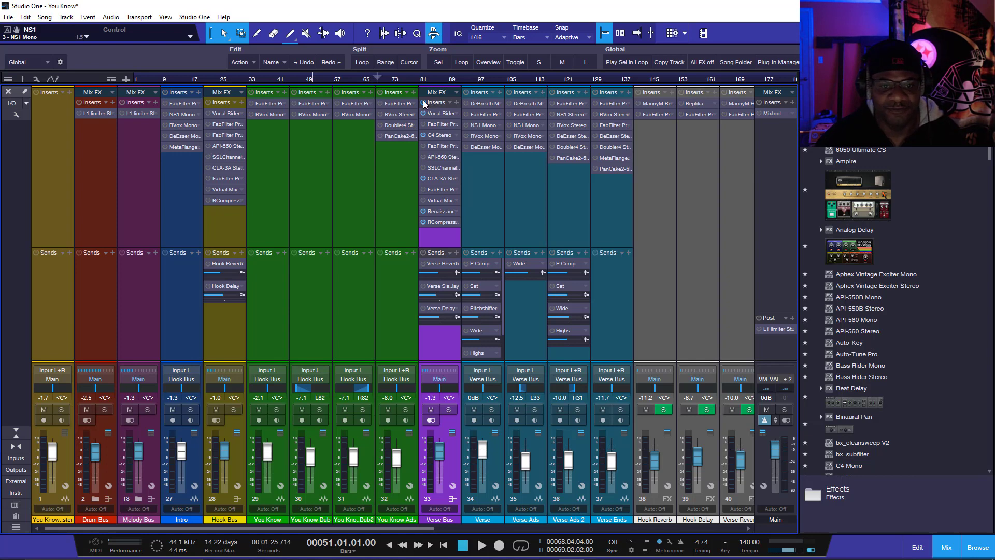
pyautogui.click(423, 102)
pyautogui.press('space')
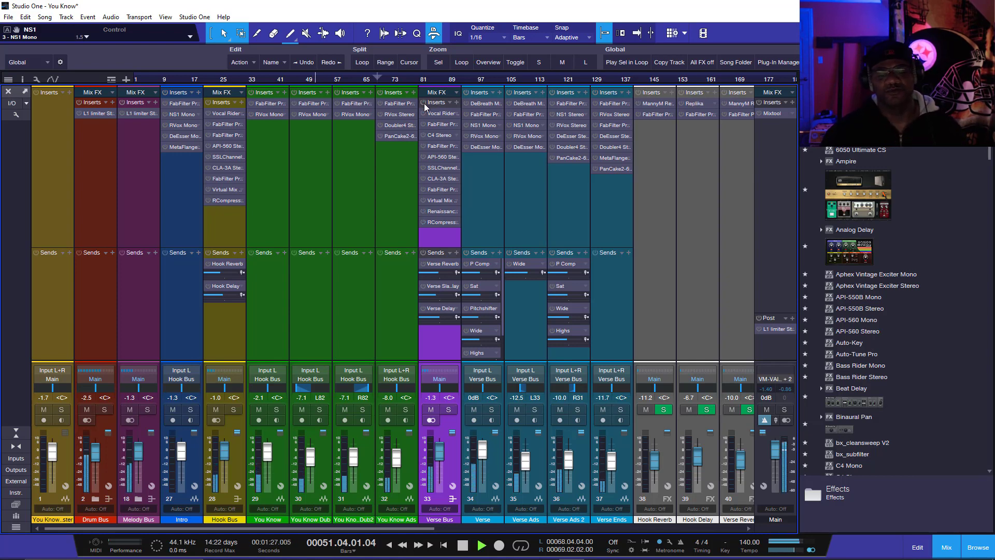
pyautogui.click(423, 102)
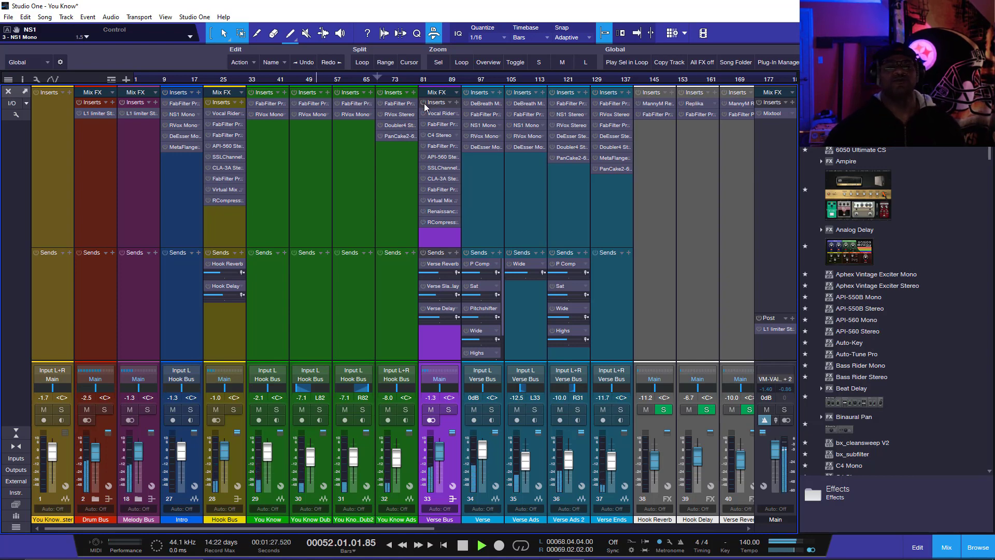
pyautogui.click(467, 92)
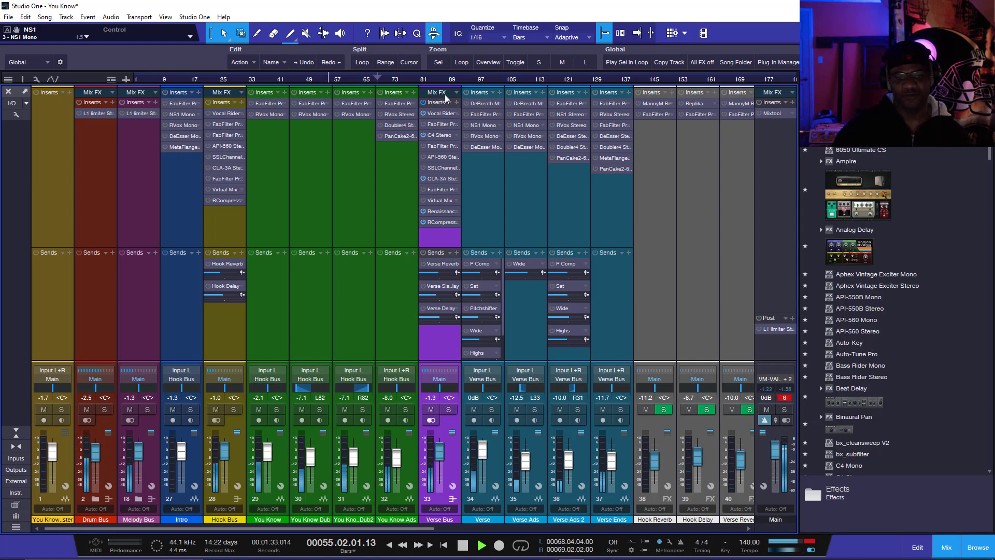
pyautogui.click(423, 102)
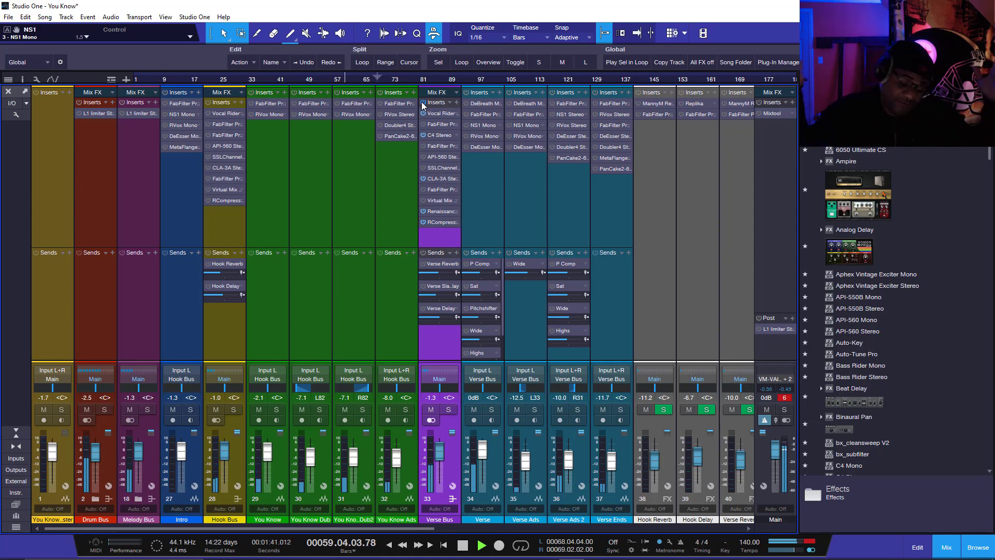
pyautogui.press('space')
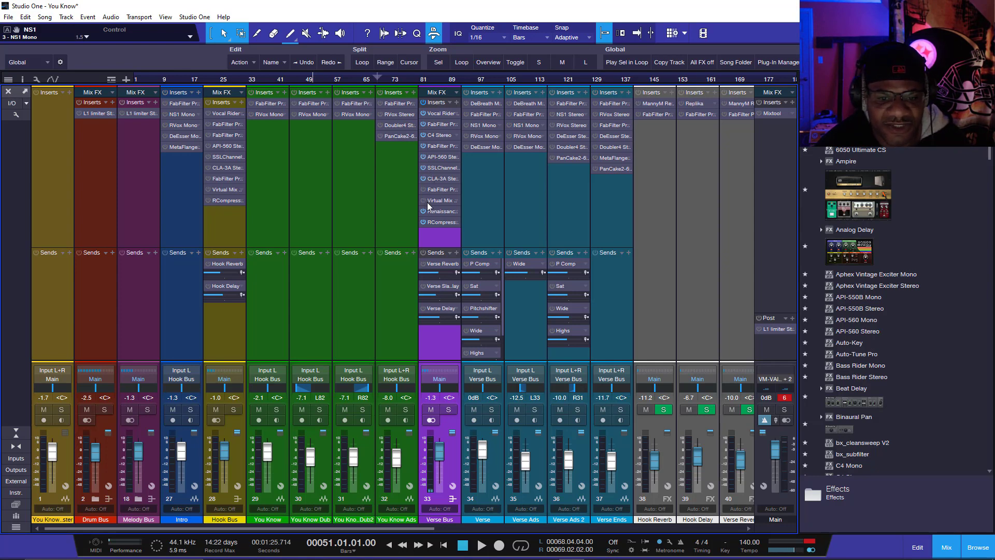
# Step: Replay the full mix from bar 51 with the complete Verse Bus chain active, and bypass all its inserts during the second pass
pyautogui.press('space')
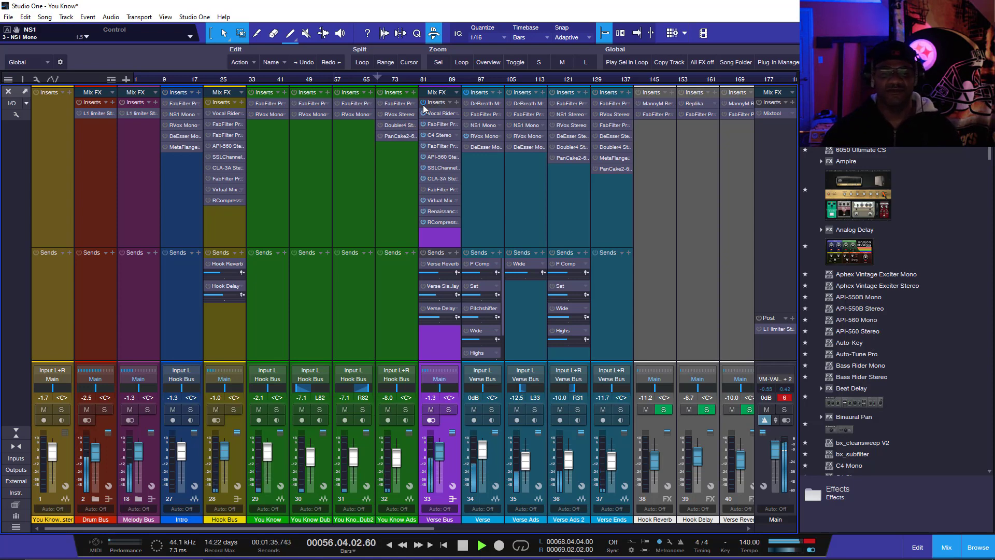
pyautogui.press('space')
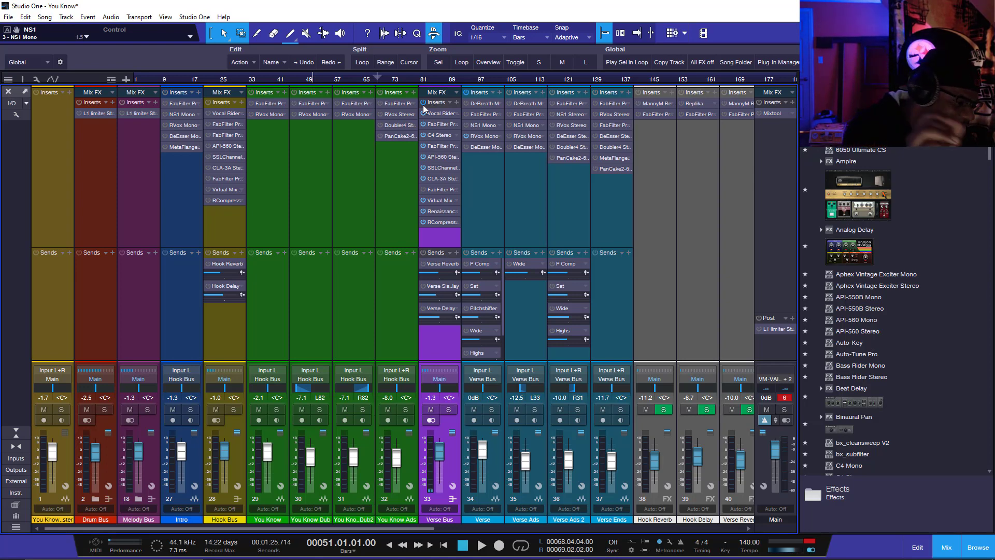
pyautogui.press('space')
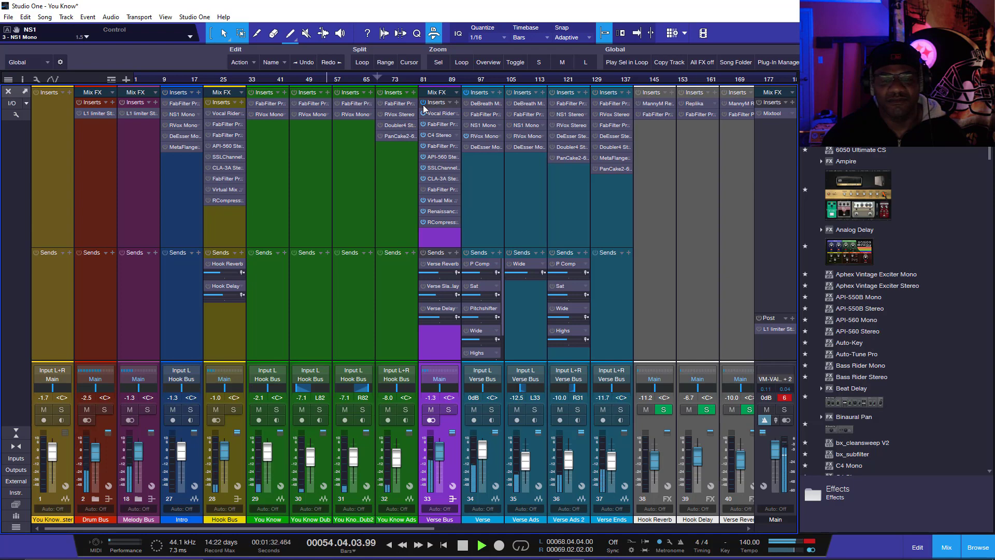
pyautogui.press('b')
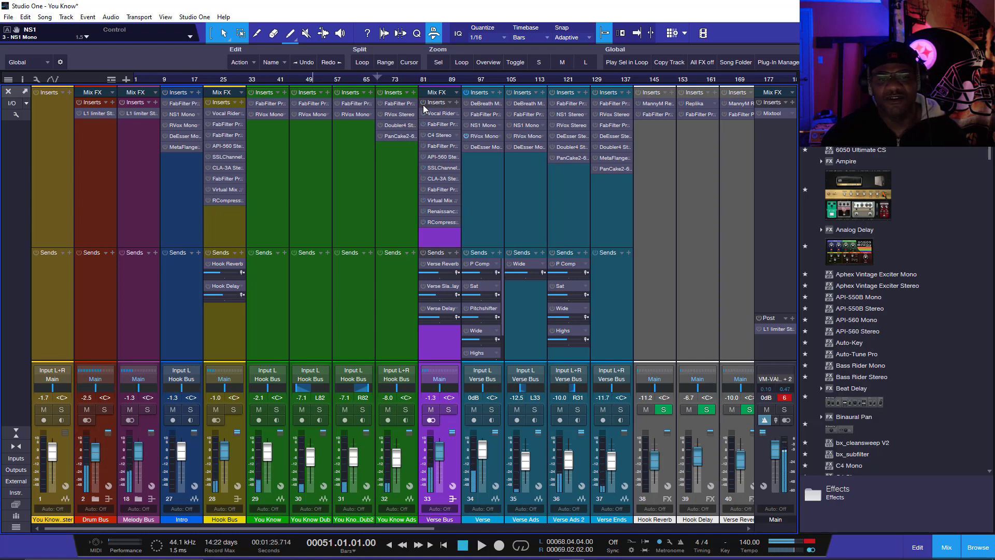
pyautogui.press('space')
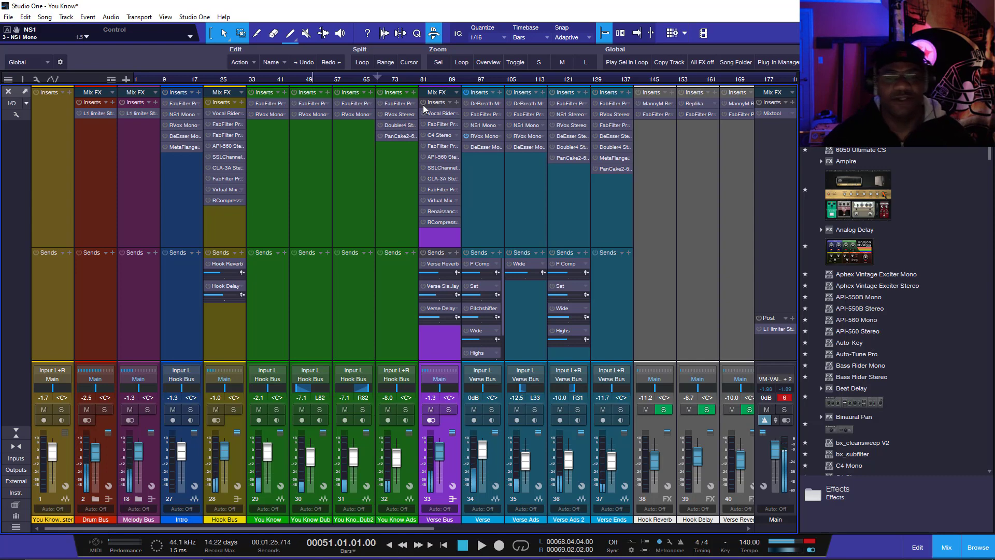